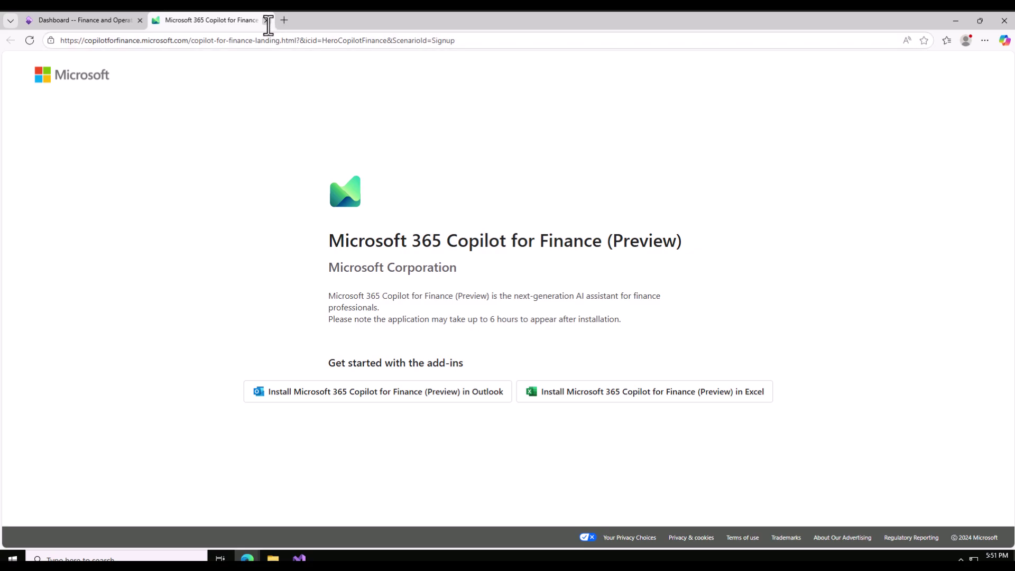
Step: Close the Copilot for Finance tab and open the outbound Transfer order list in the Inventory management module
click(266, 20)
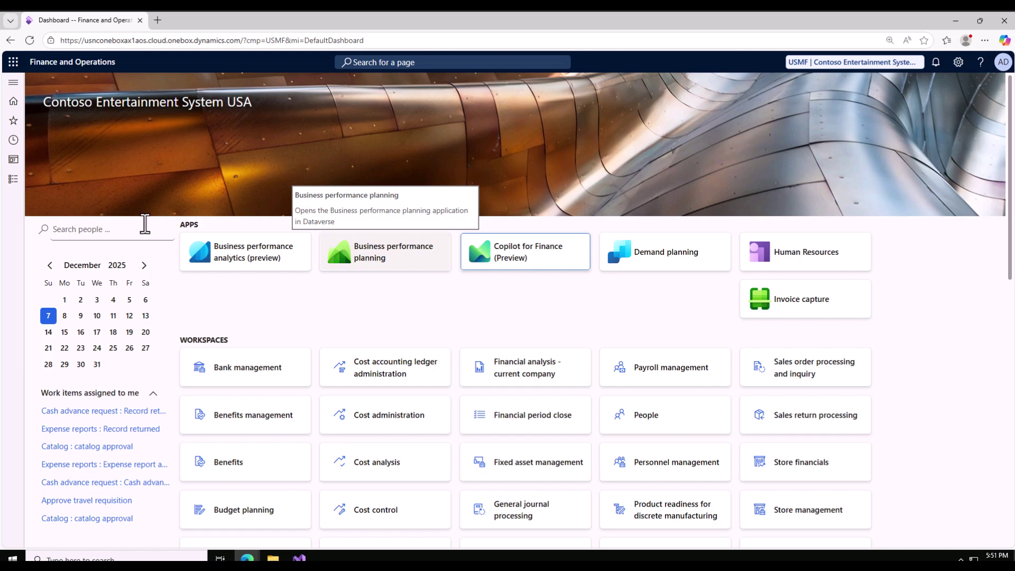
click(13, 179)
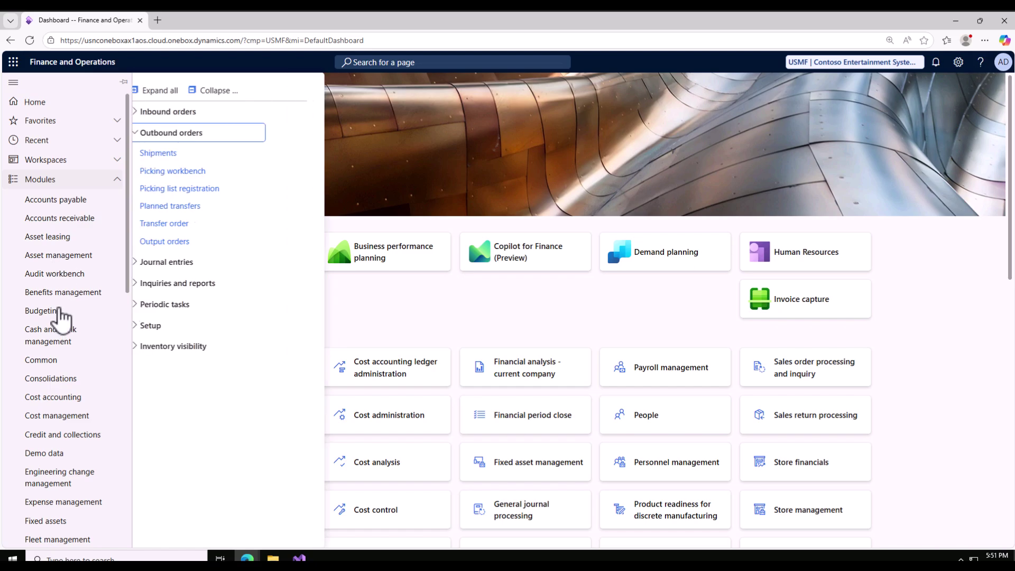
scroll(63, 349, down, 7)
scroll(62, 360, down, 2)
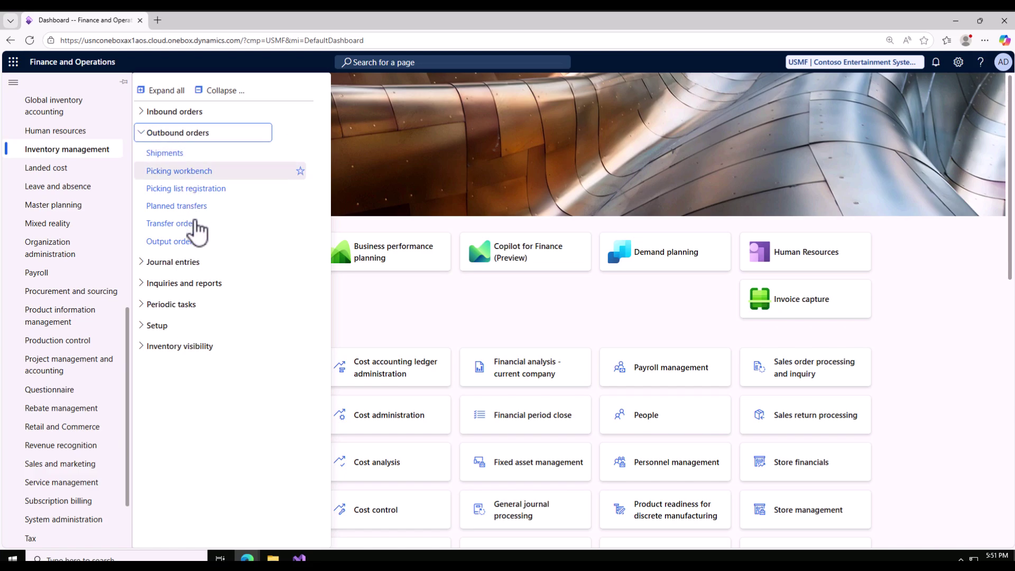
click(175, 224)
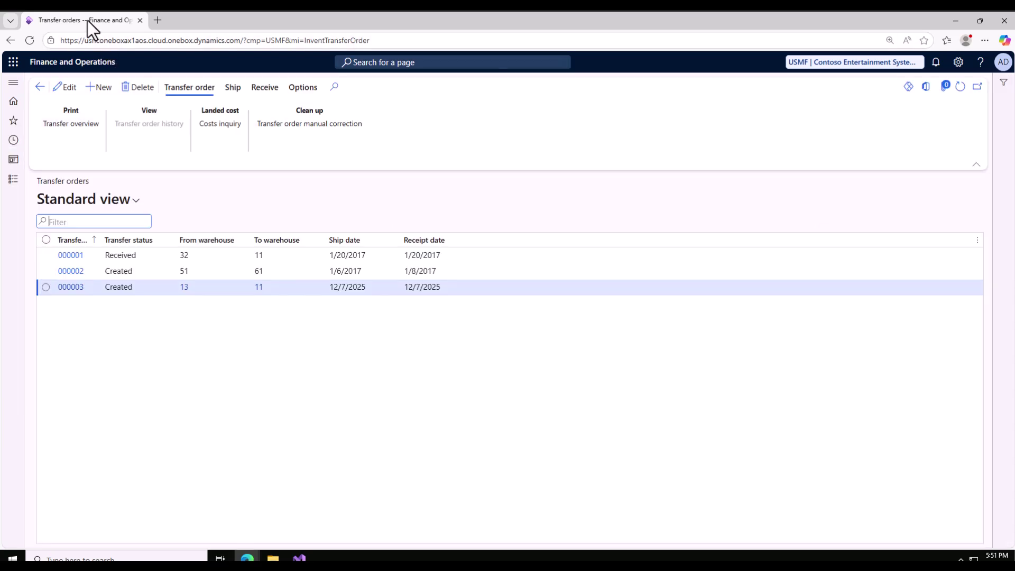
Step: Duplicate the Transfer orders browser tab and open Inventory management's On-hand list inquiry in the copy
right_click(88, 21)
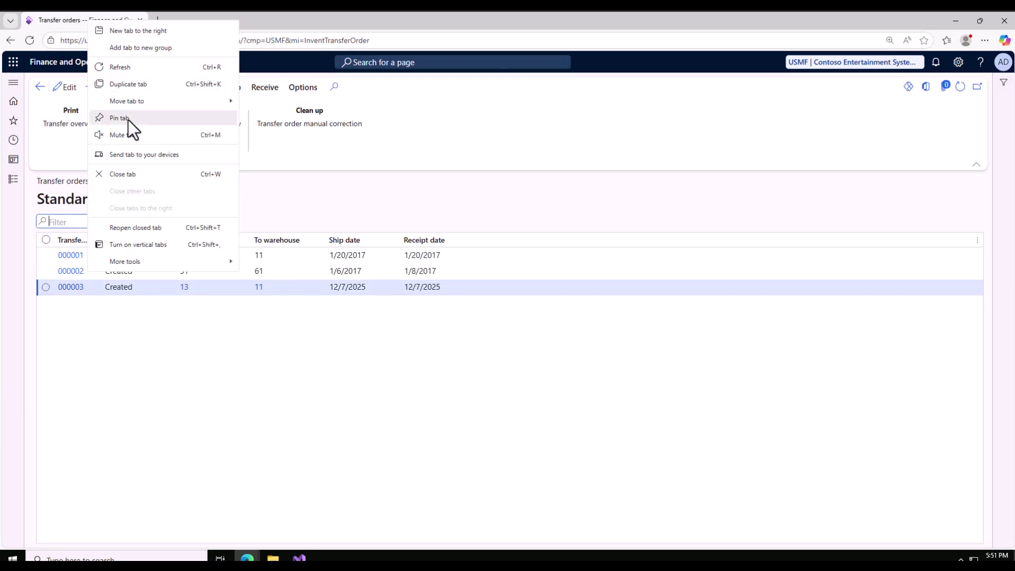
click(131, 86)
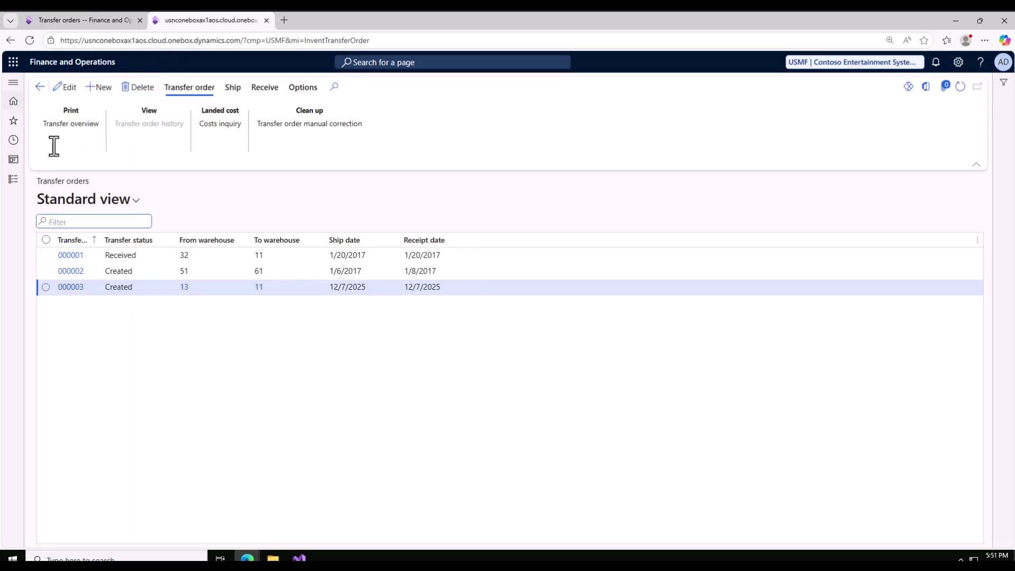
click(16, 180)
scroll(50, 344, down, 10)
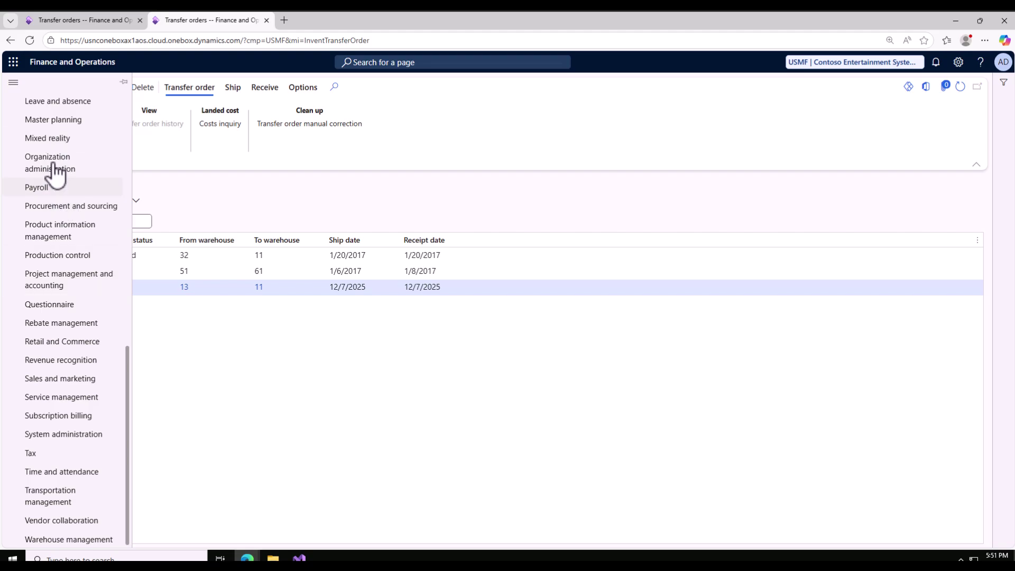
scroll(62, 233, up, 2)
click(84, 174)
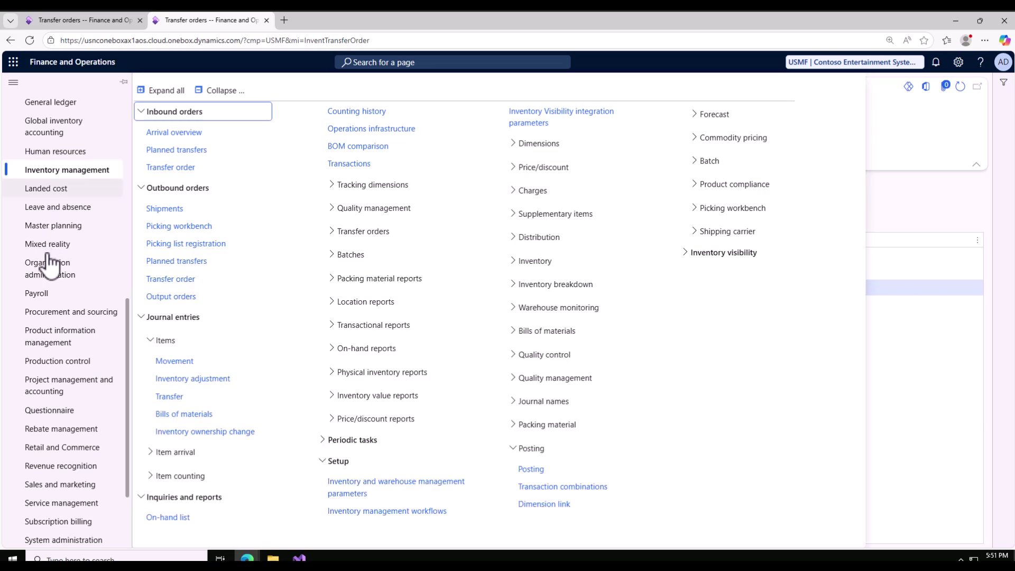
click(220, 93)
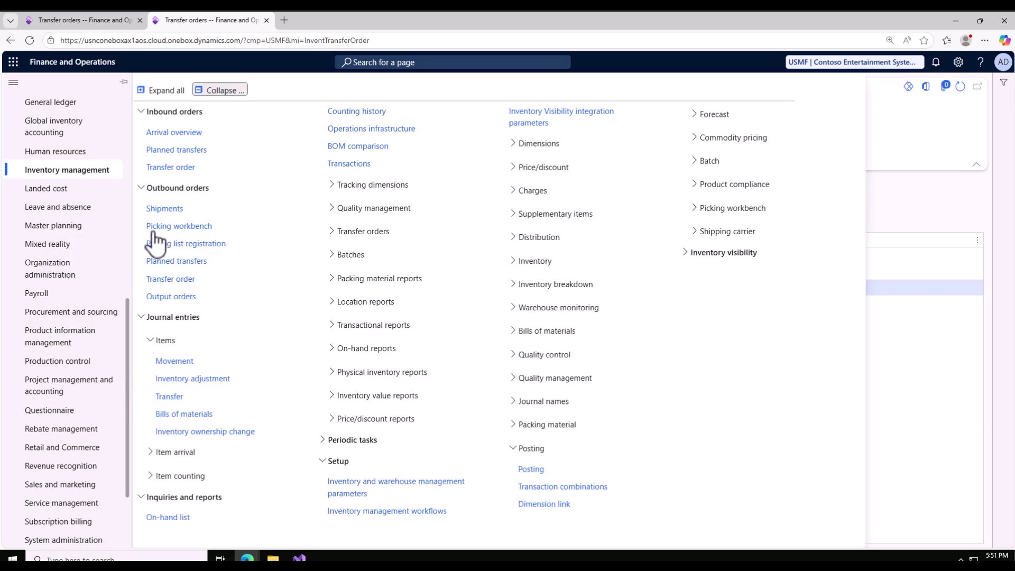
click(148, 178)
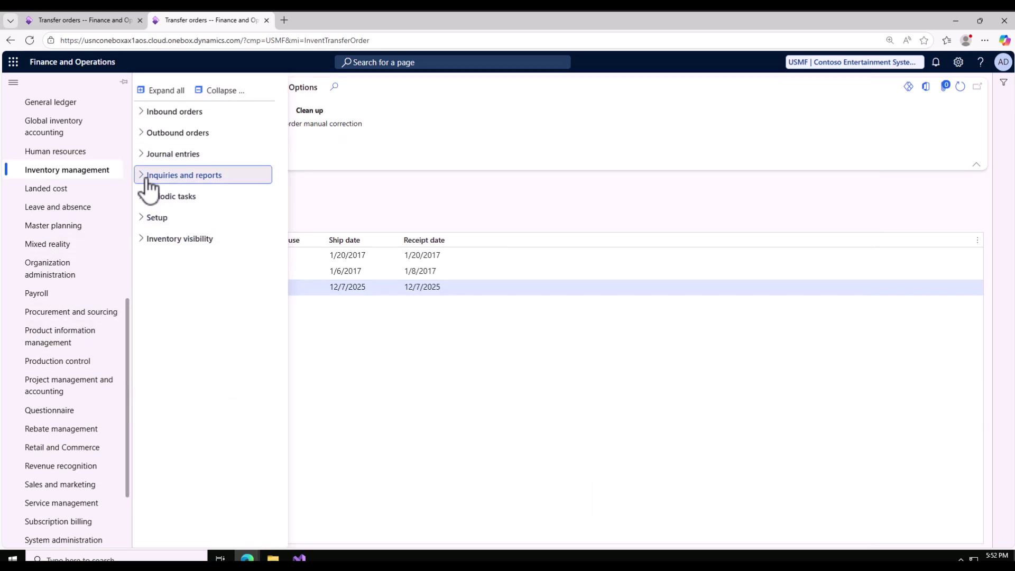
click(166, 196)
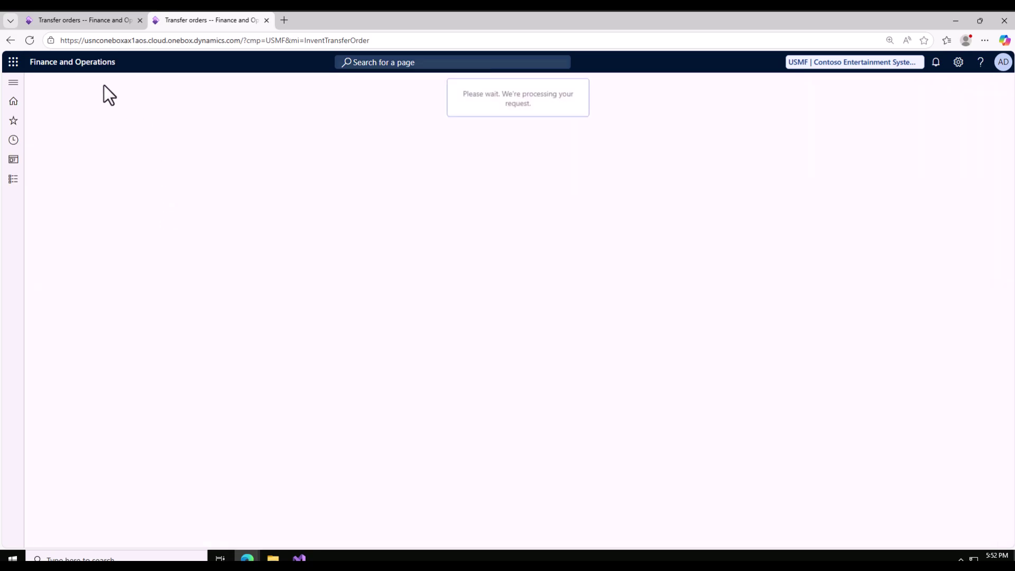
Step: Filter the on-hand list to item numbers beginning with d365 and examine the product's physical inventory quantity
text(1000)
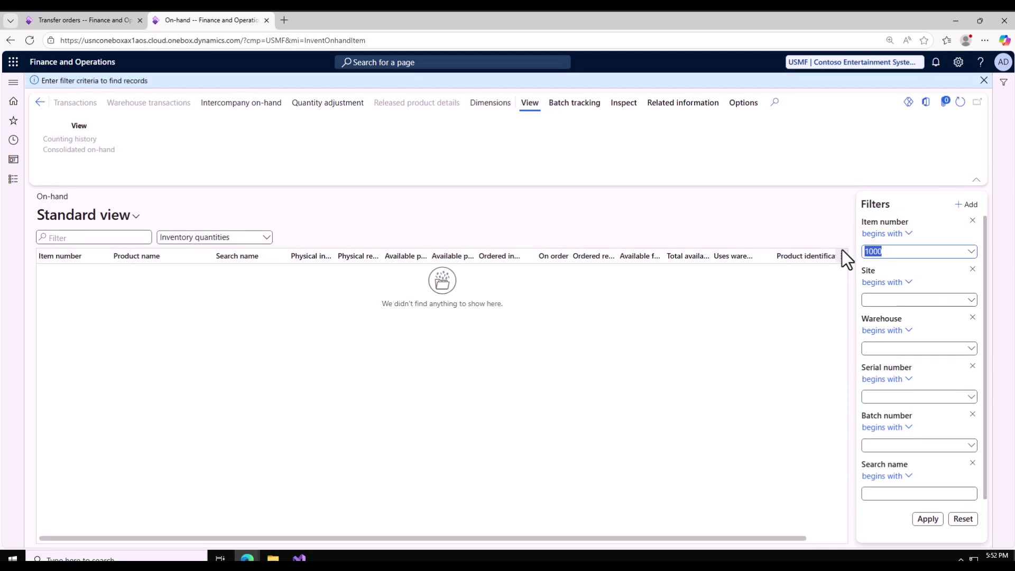
text(d365)
click(929, 519)
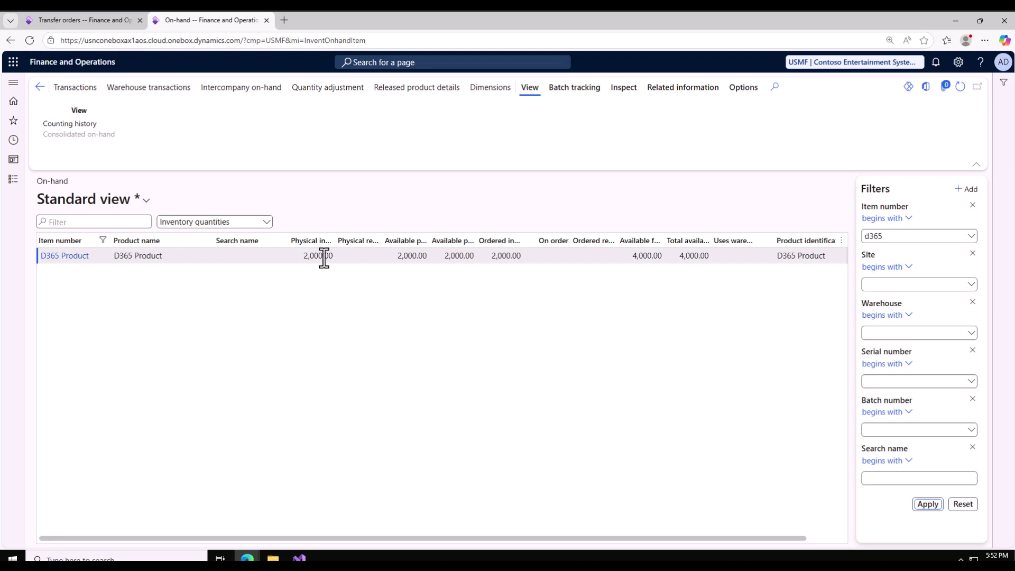
drag(296, 256, 340, 256)
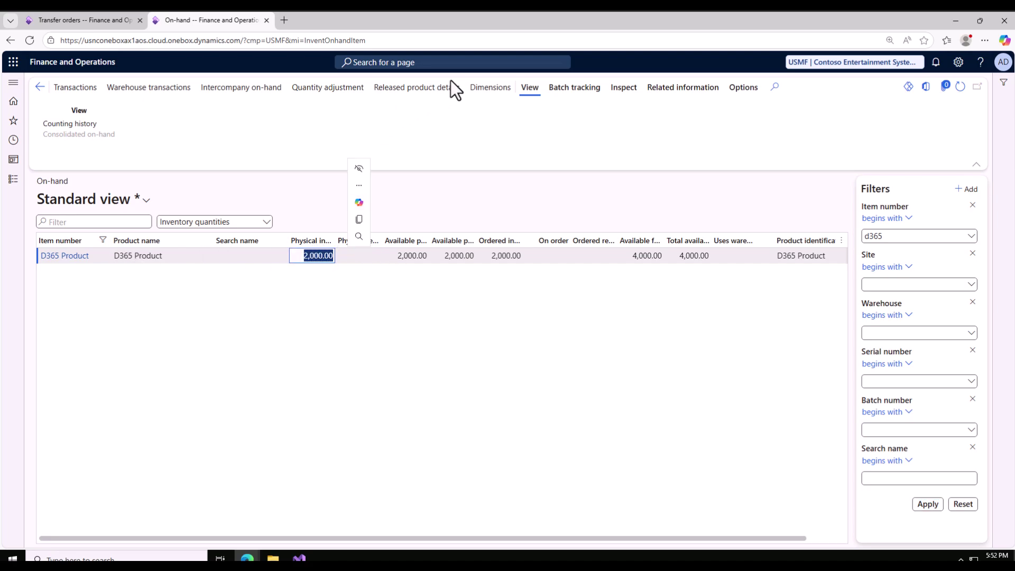
Step: Display the Site and Warehouse storage dimensions in the on-hand list
click(490, 88)
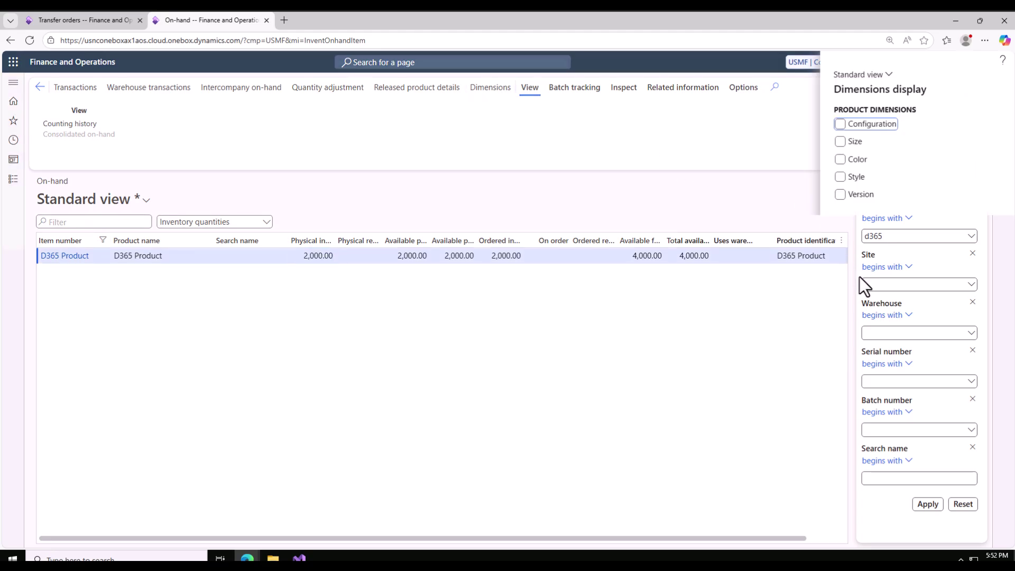
click(841, 232)
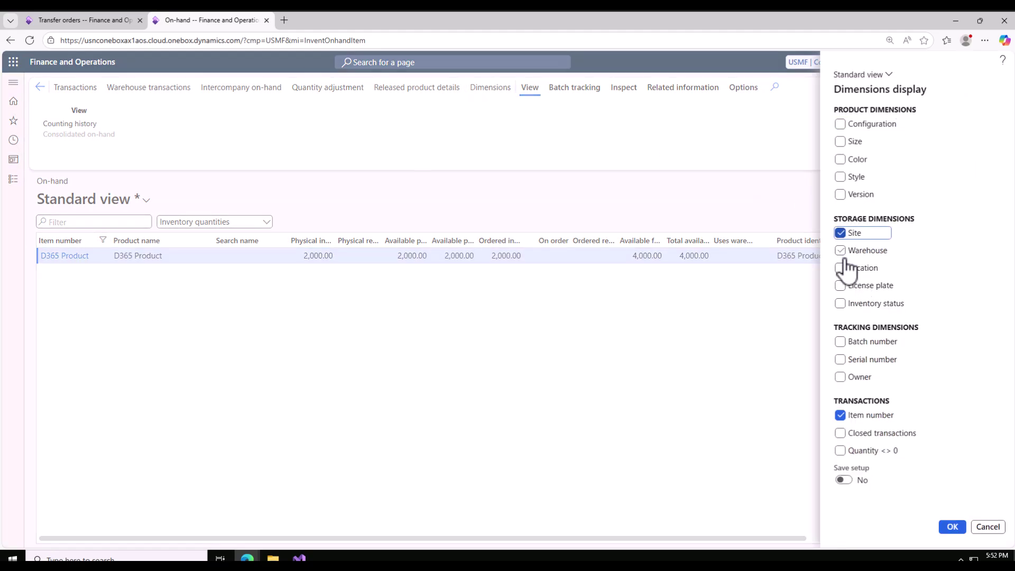
click(952, 526)
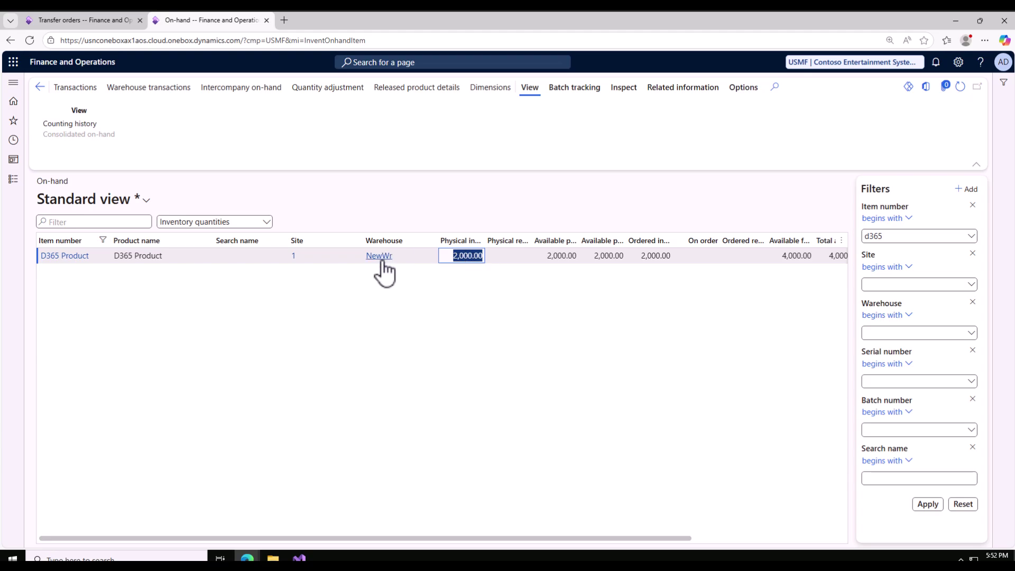
Step: Return to the transfer orders and create a new order, trying NewWr as its From warehouse
click(79, 21)
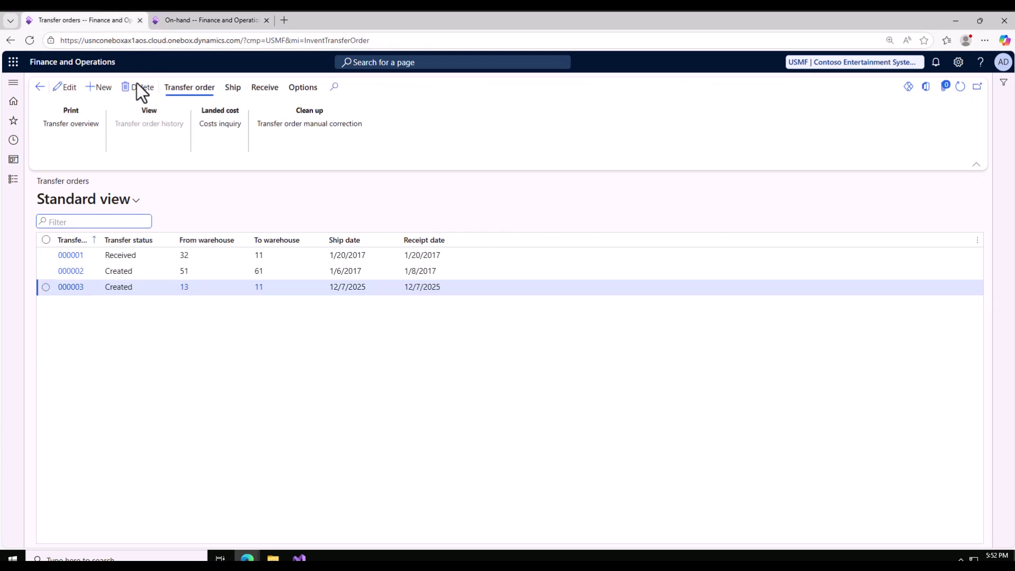
click(106, 89)
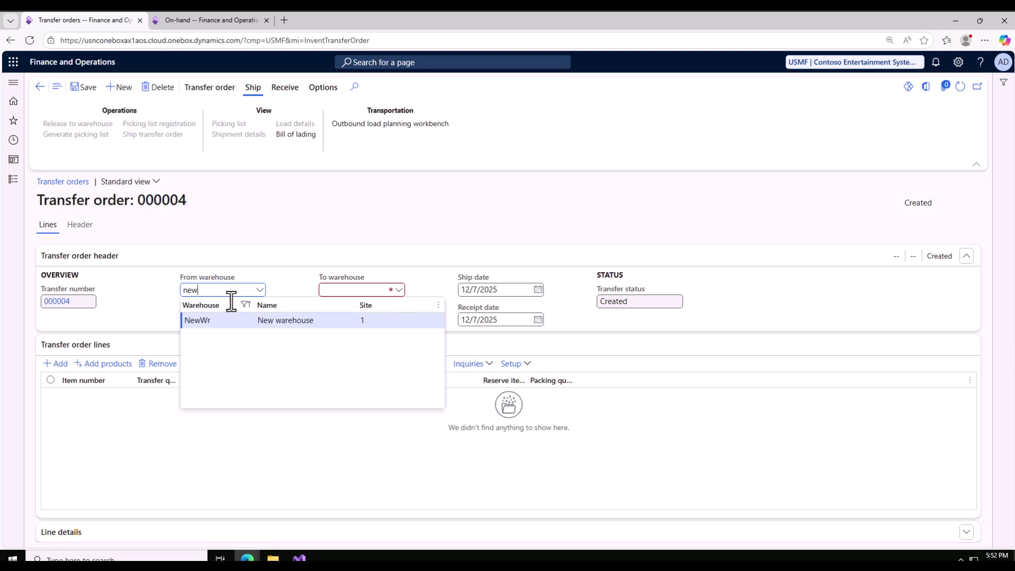
click(396, 290)
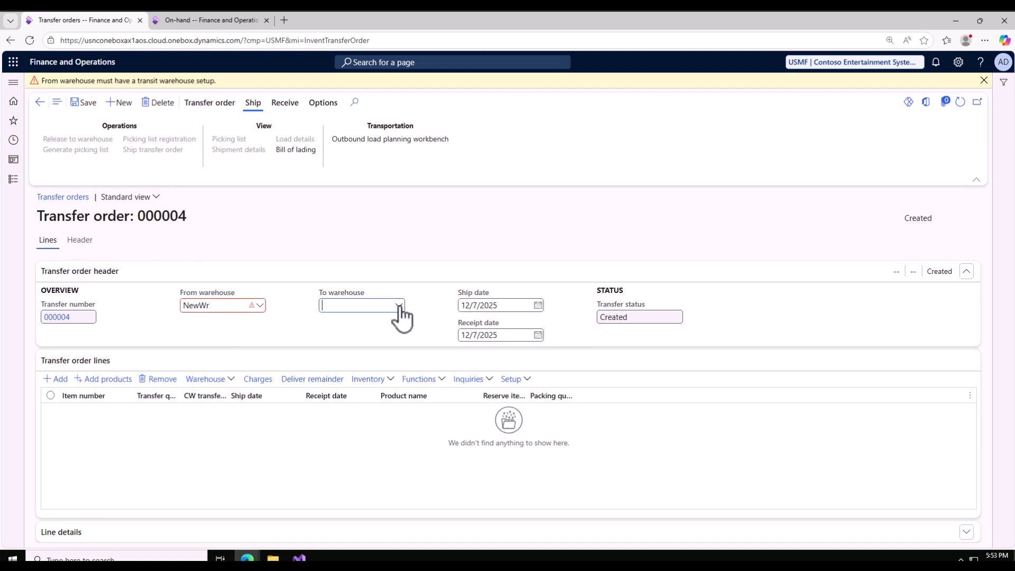
click(399, 306)
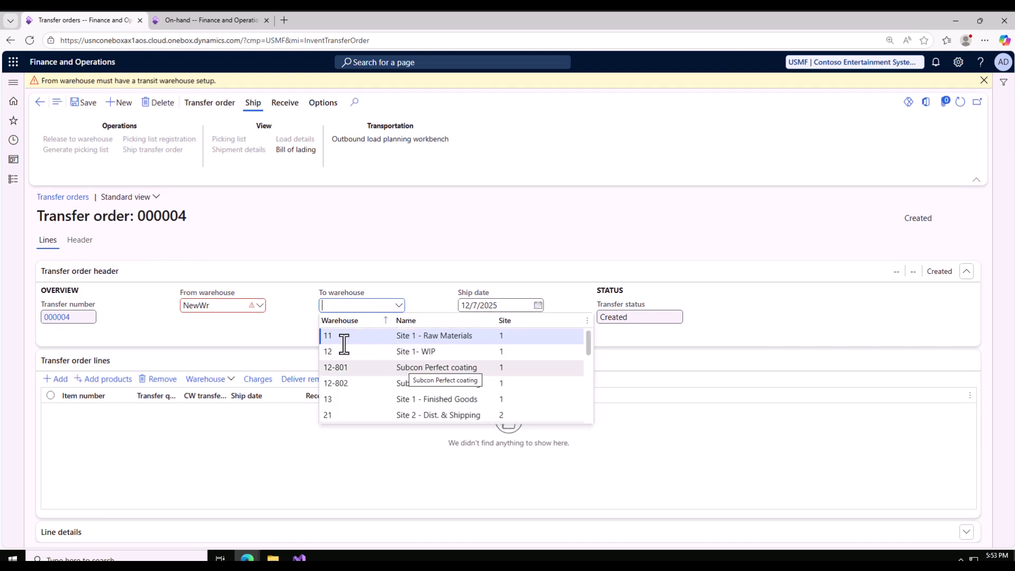
Step: Open the From warehouse's details, set transit warehouse 27 on the NewWr record, save it and return to the transfer order
right_click(260, 307)
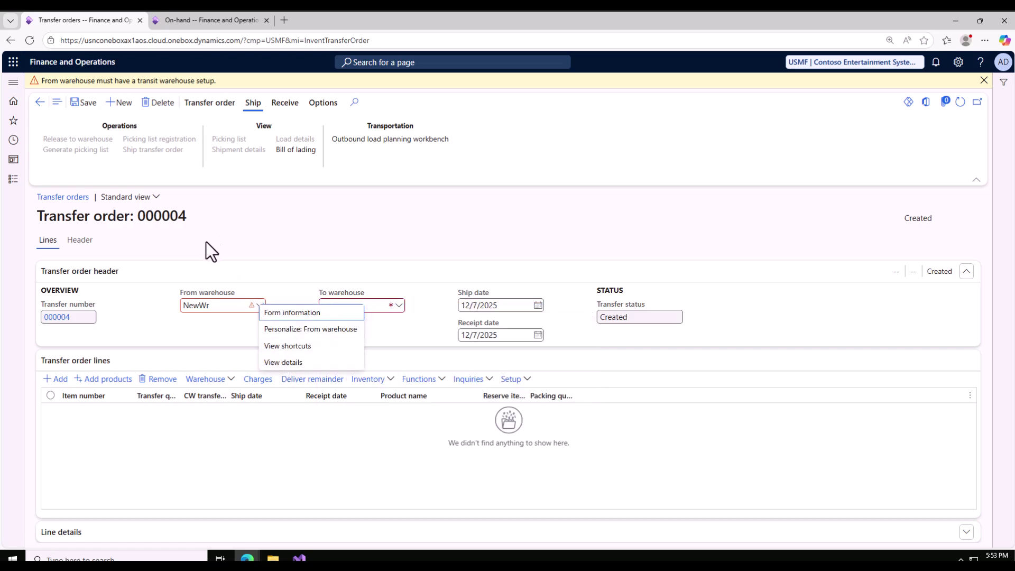
click(292, 365)
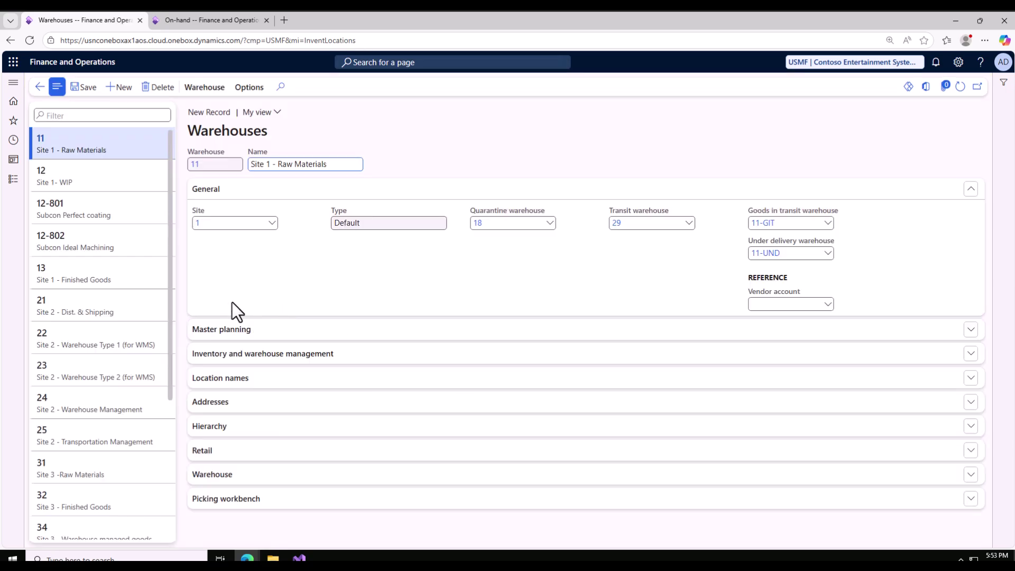
scroll(94, 419, down, 4)
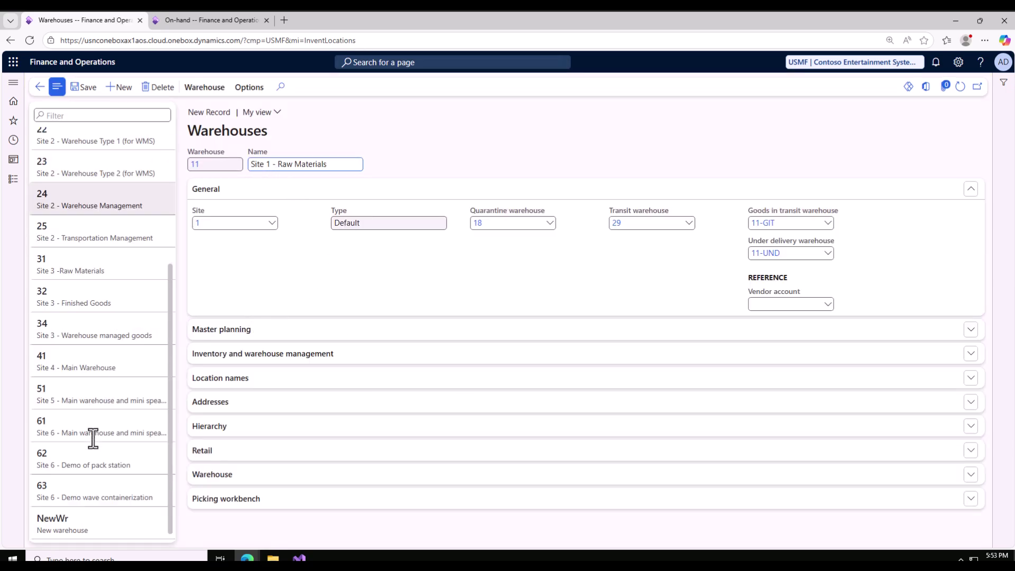
click(88, 519)
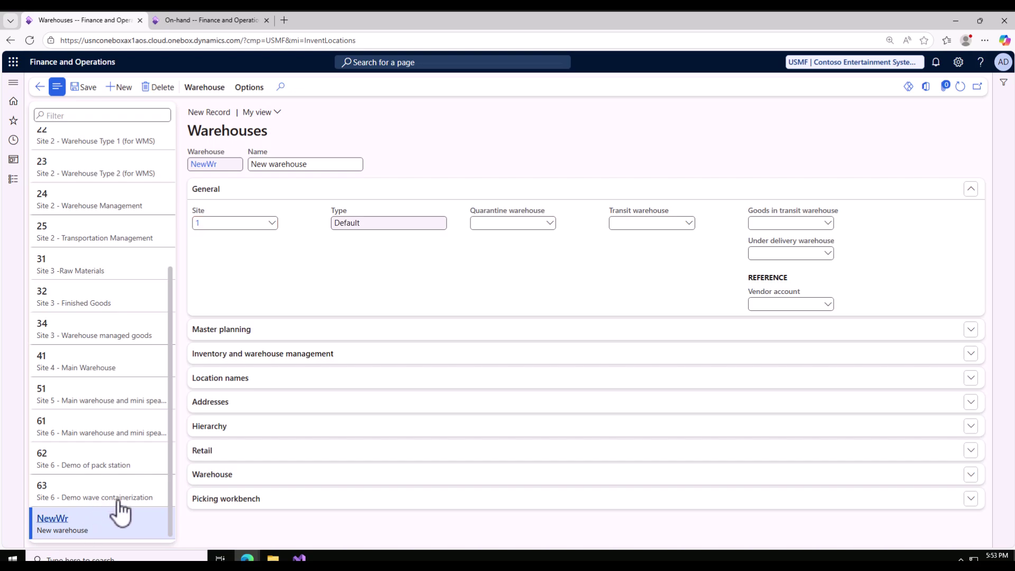
click(689, 224)
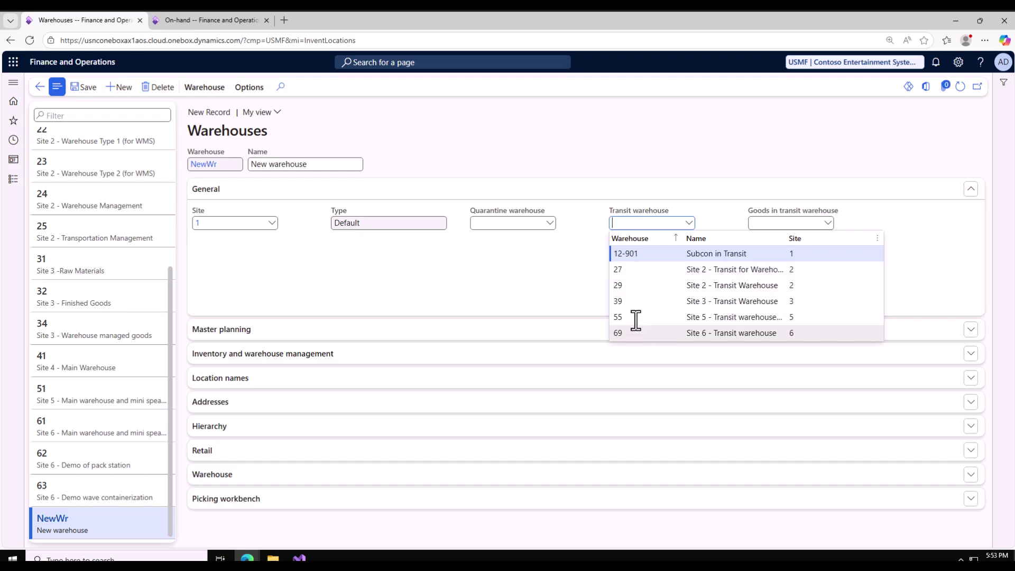
click(626, 271)
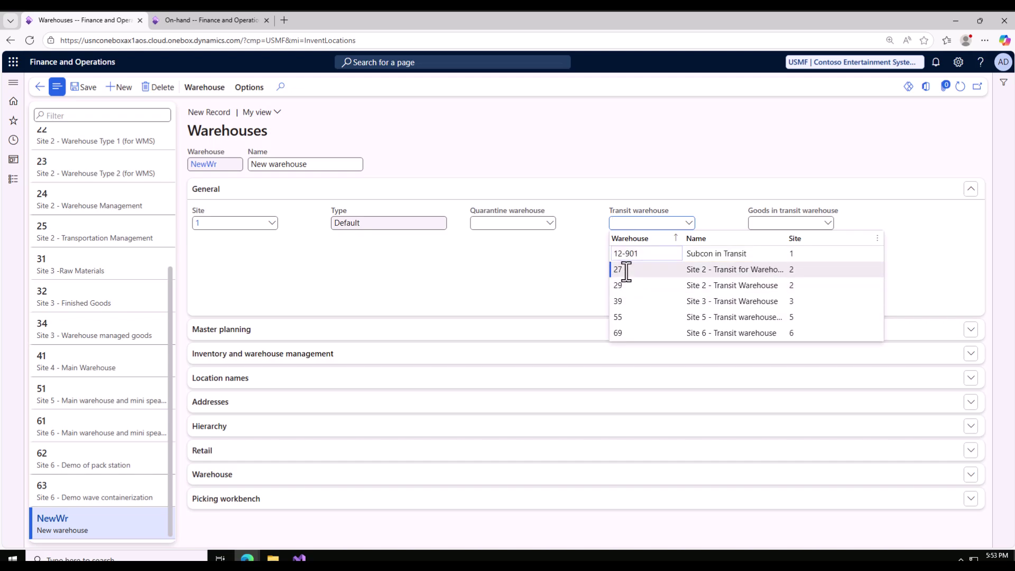
click(89, 91)
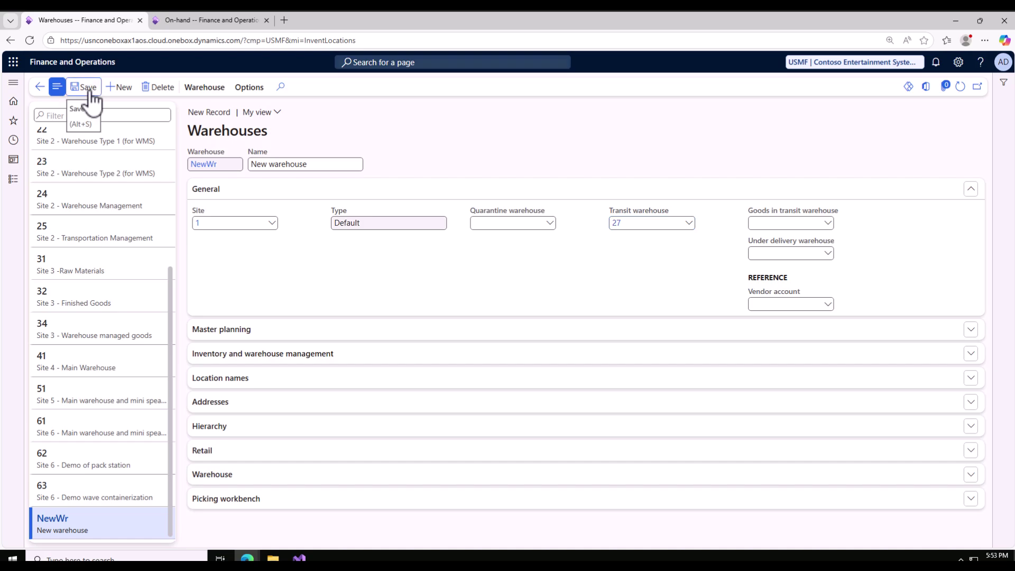
click(39, 88)
click(983, 81)
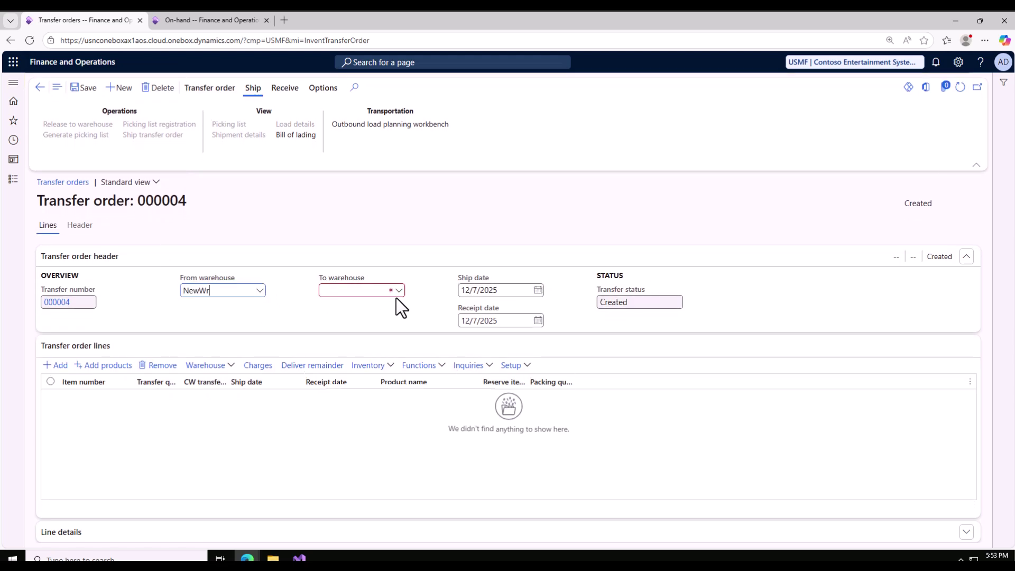
Step: Set the transfer order's To warehouse to 12 and From warehouse to NewWr, save it, and check the transfer status
click(398, 291)
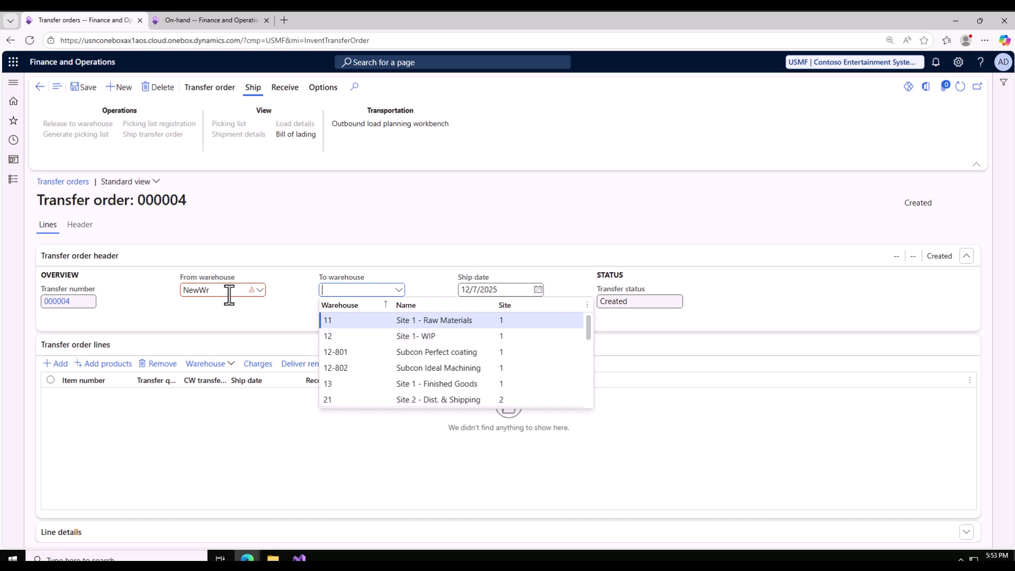
click(329, 337)
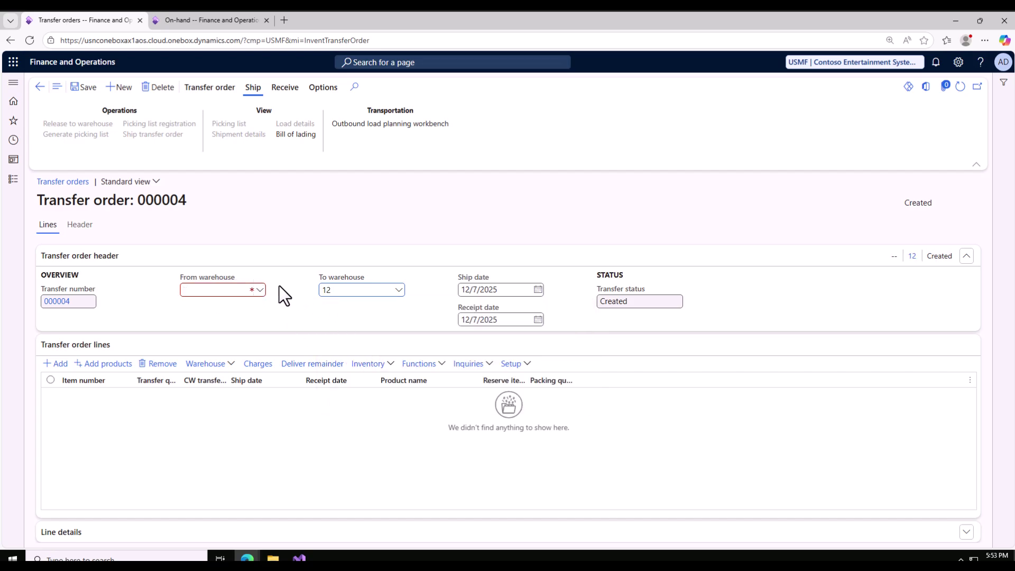
click(252, 291)
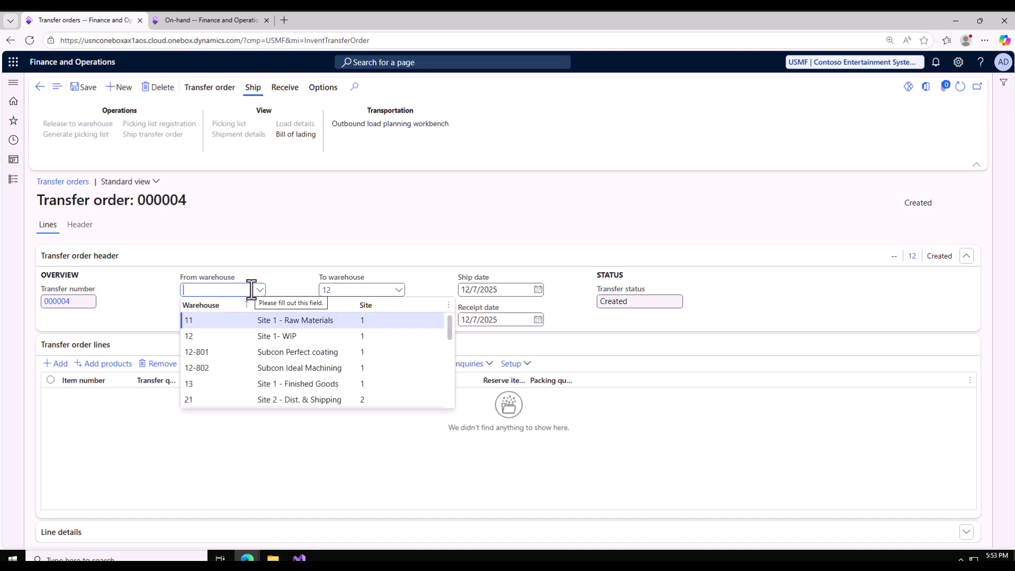
text(new)
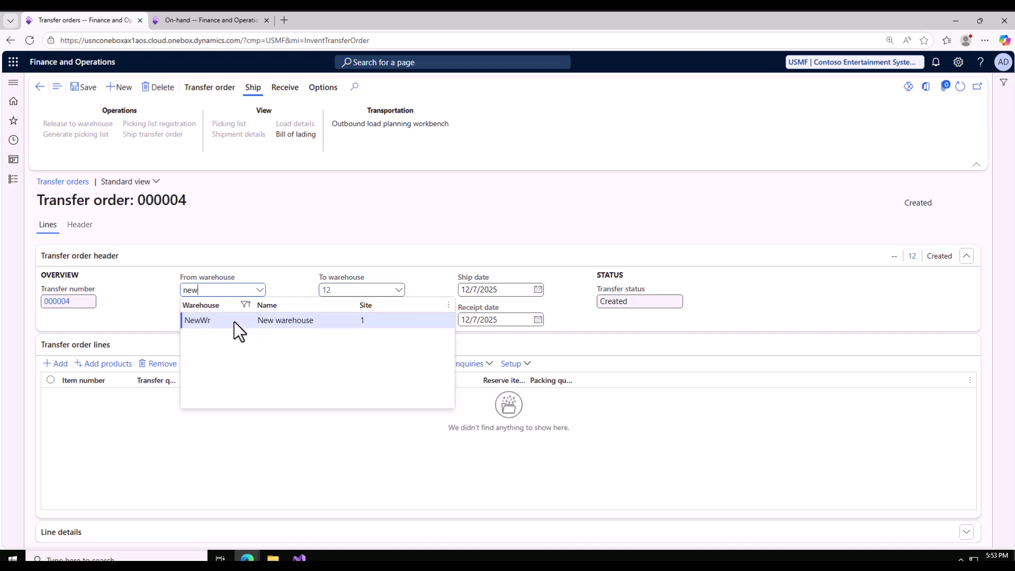
key(Return)
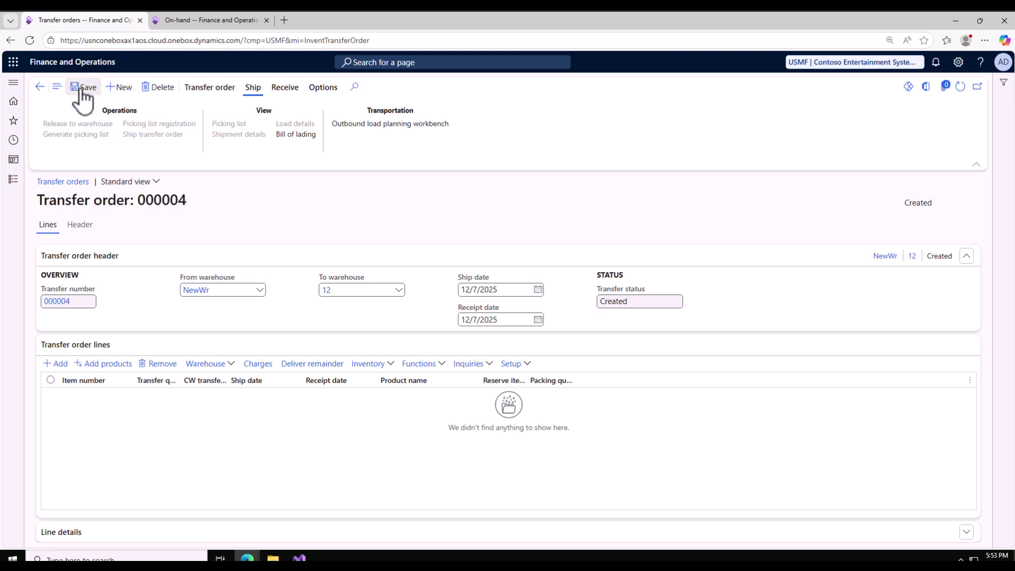
drag(640, 304, 571, 303)
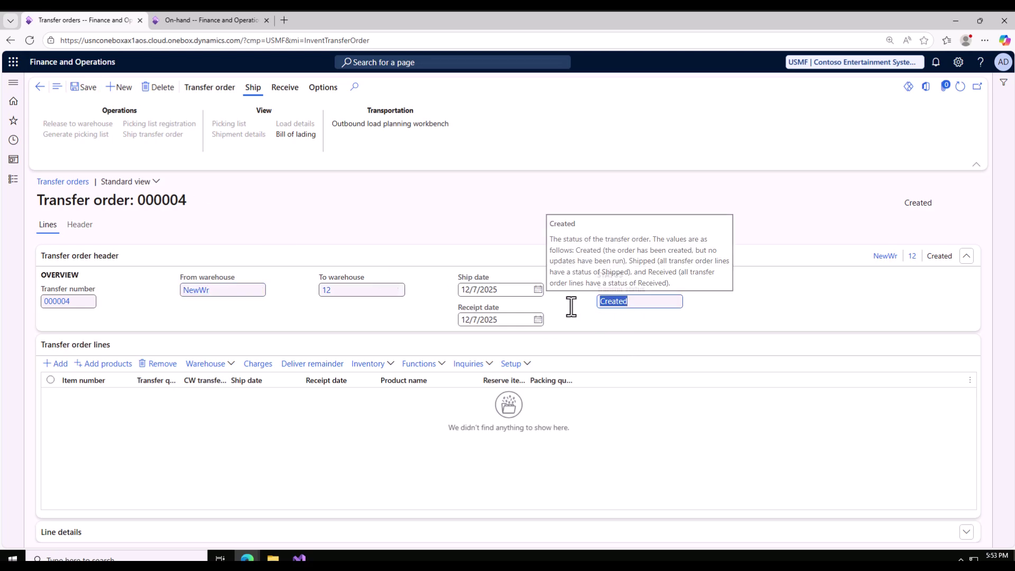
Step: Check the order's header details and replace the Notepad text with the transfer order number, From NewWr, TransitWr 27 and To 12
click(84, 226)
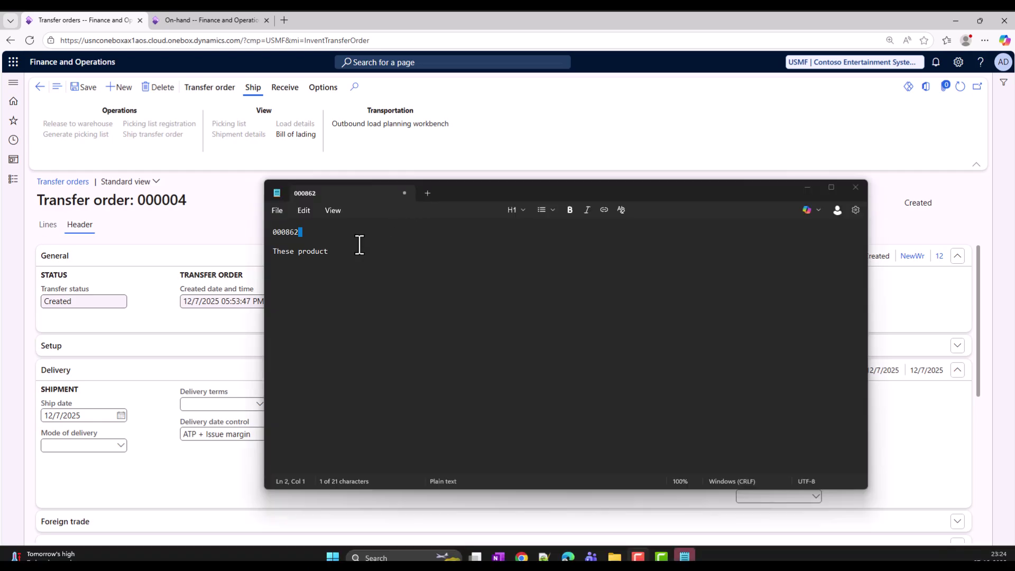
key(ctrl+a)
key(Delete)
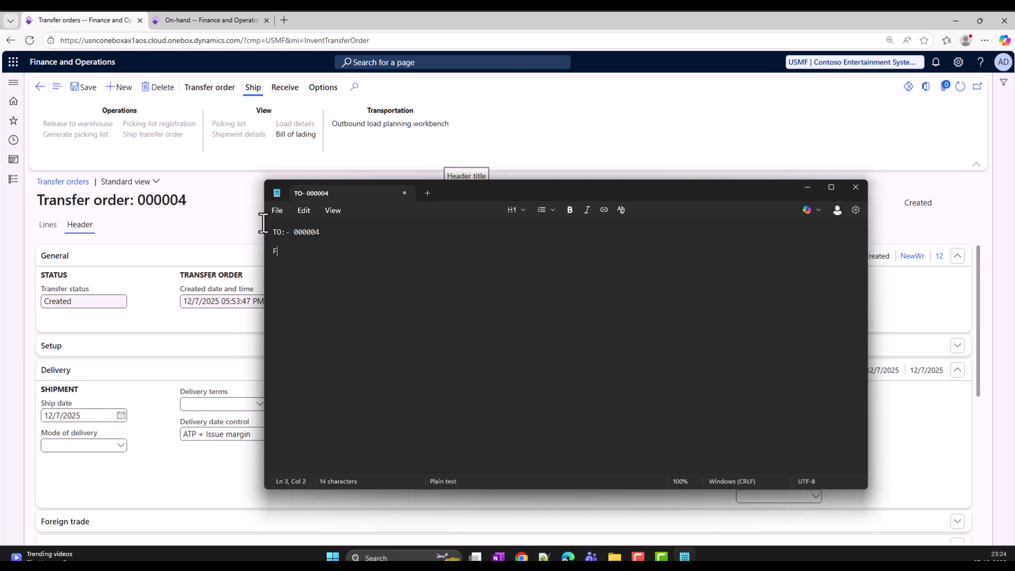
text(ew)
text(nsi)
drag(509, 187, 533, 320)
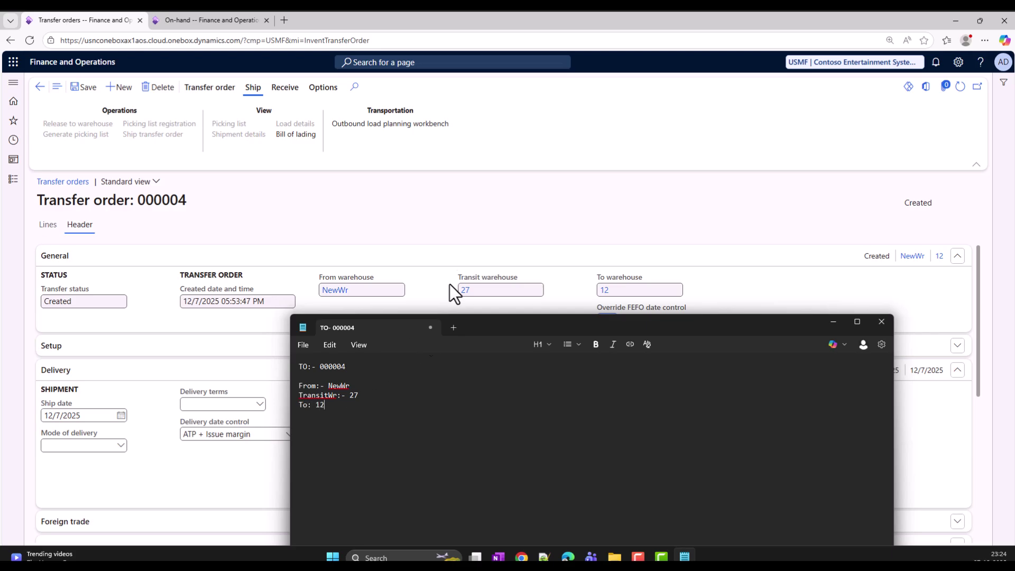
click(447, 214)
Step: Add a D365 Product line with transfer quantity 7 to the transfer order, save it and dismiss the personalization tip
click(47, 224)
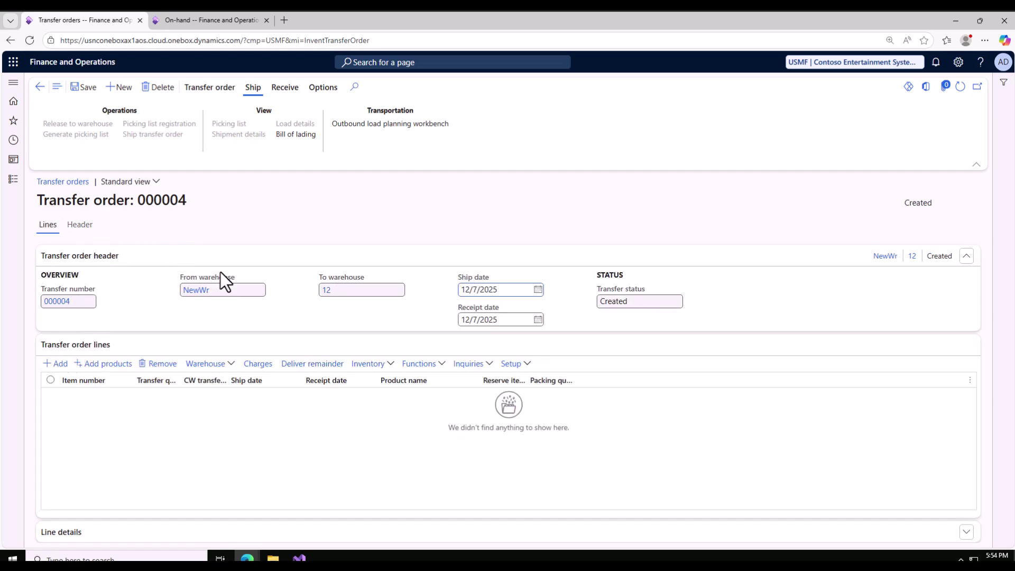
click(60, 365)
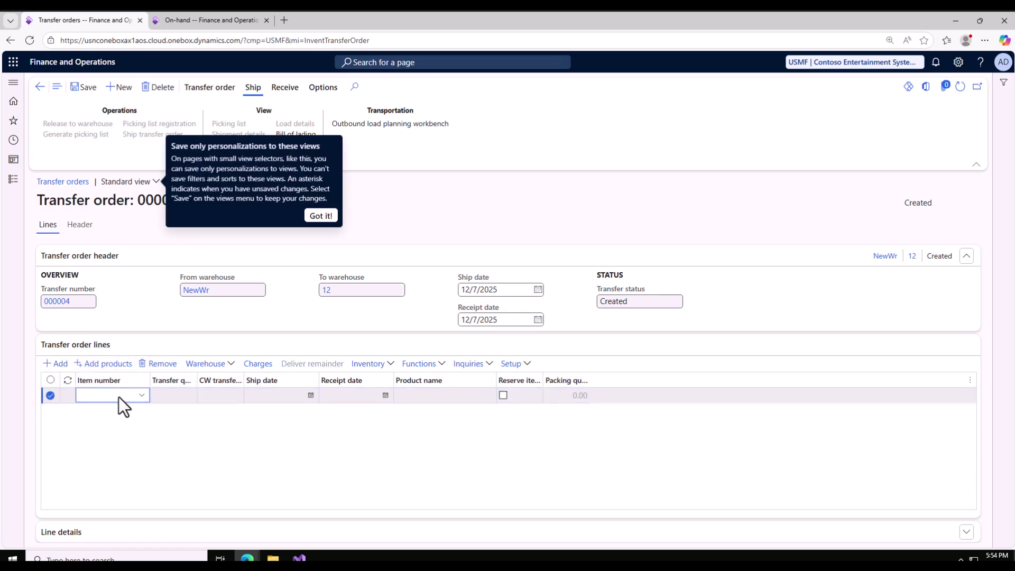
text(D365)
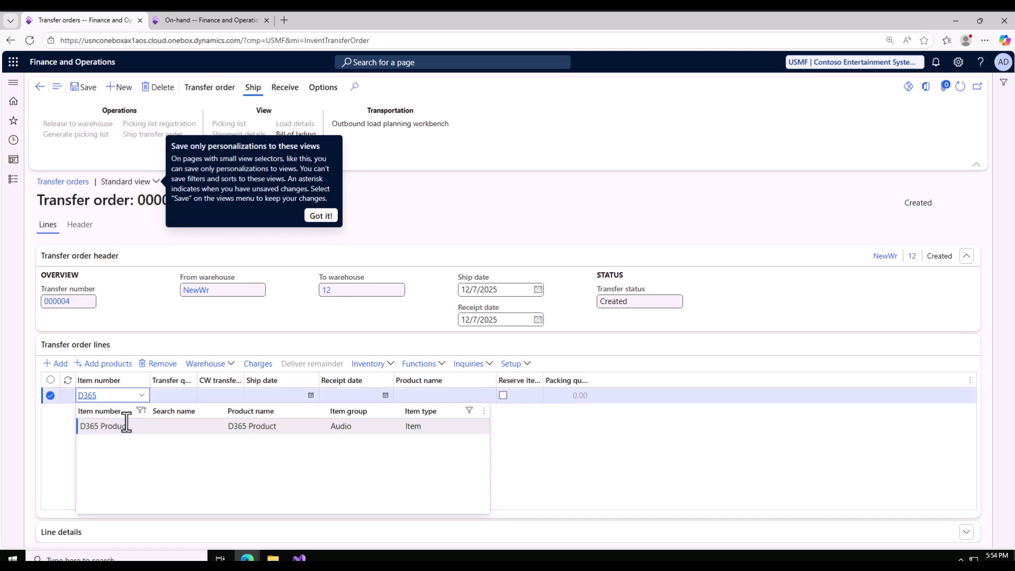
click(119, 429)
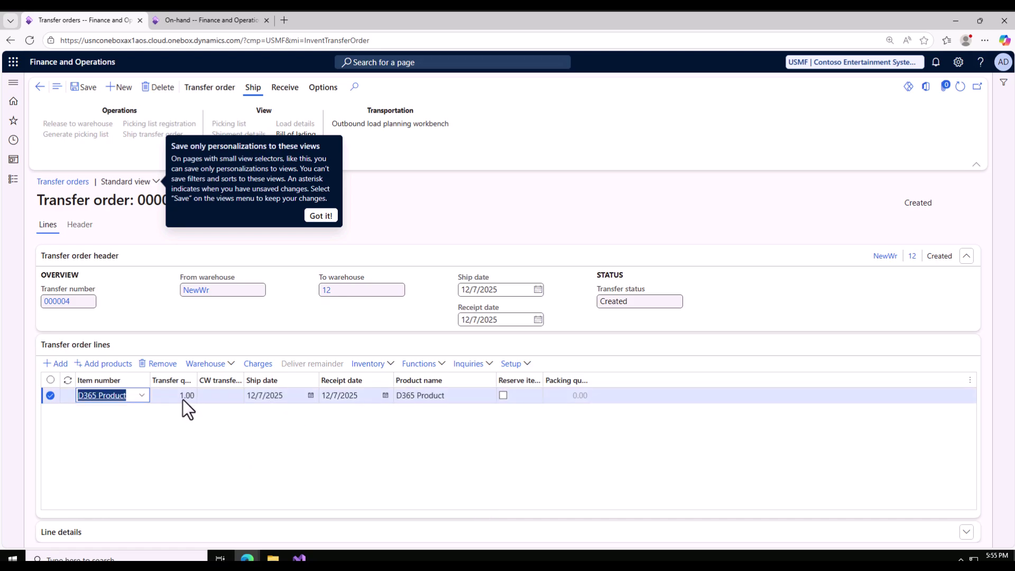
click(165, 395)
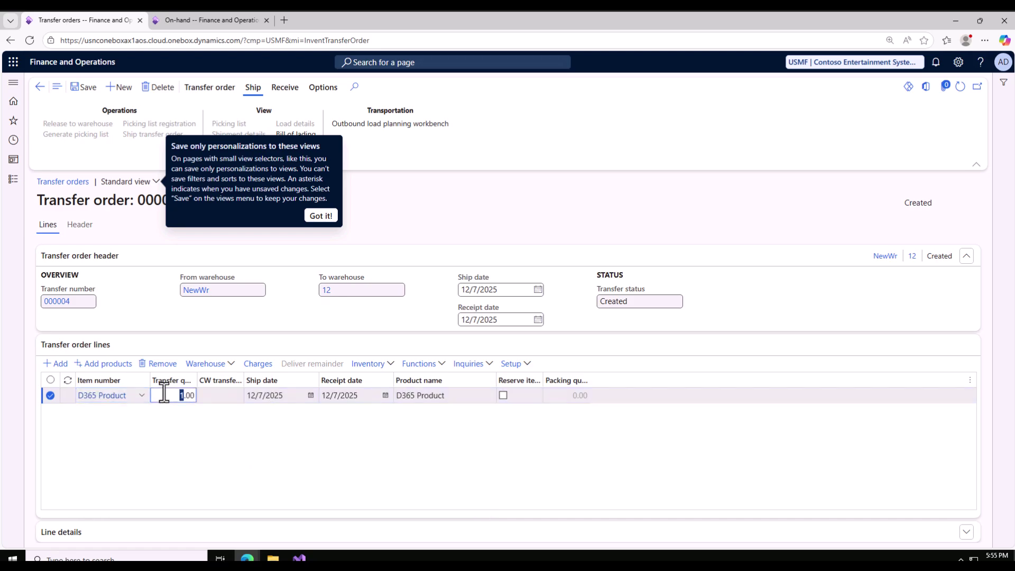
text(7)
click(82, 88)
click(321, 216)
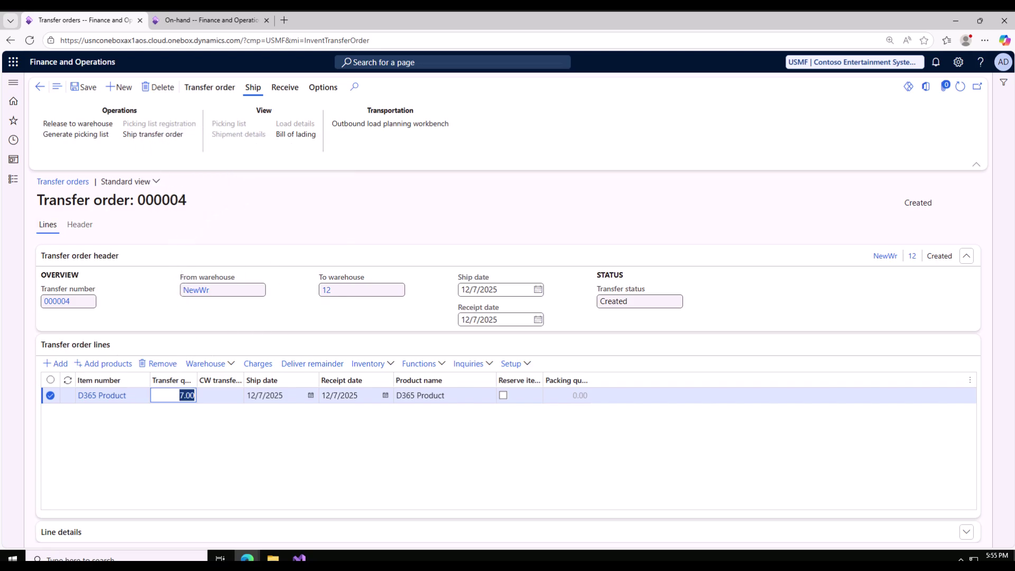
Step: Review the From, transit and To warehouses in the Notepad note
key(alt+Tab)
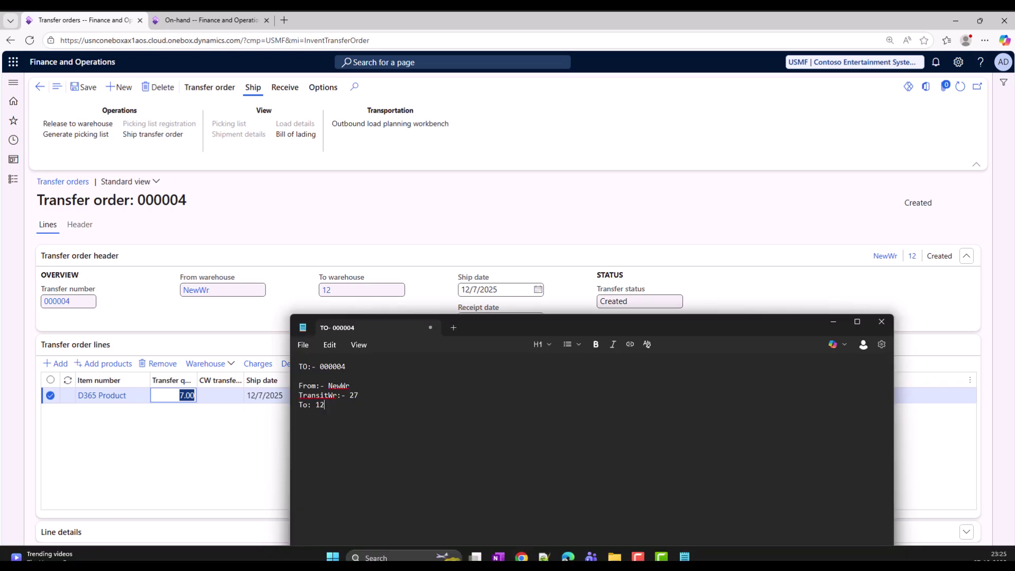
click(368, 387)
drag(356, 387, 308, 396)
double_click(322, 405)
Step: Start shipping the transfer order and set the shipment's Update option to All
click(144, 135)
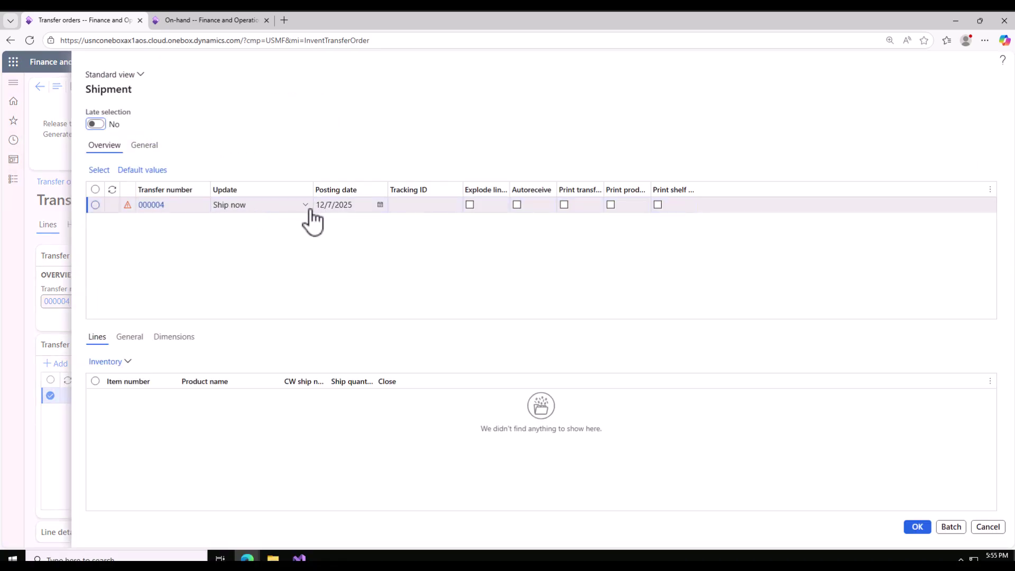
click(306, 206)
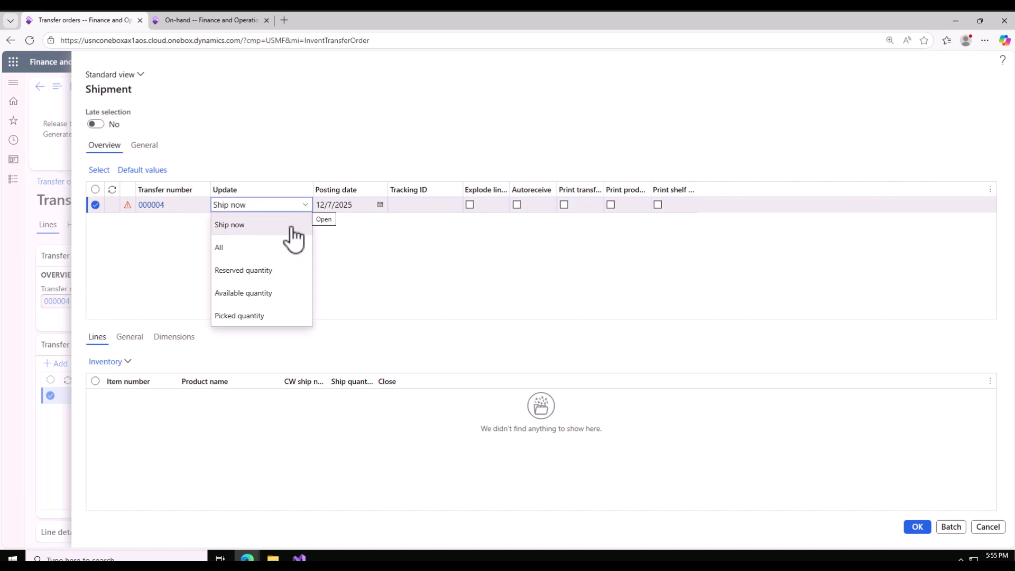
click(248, 247)
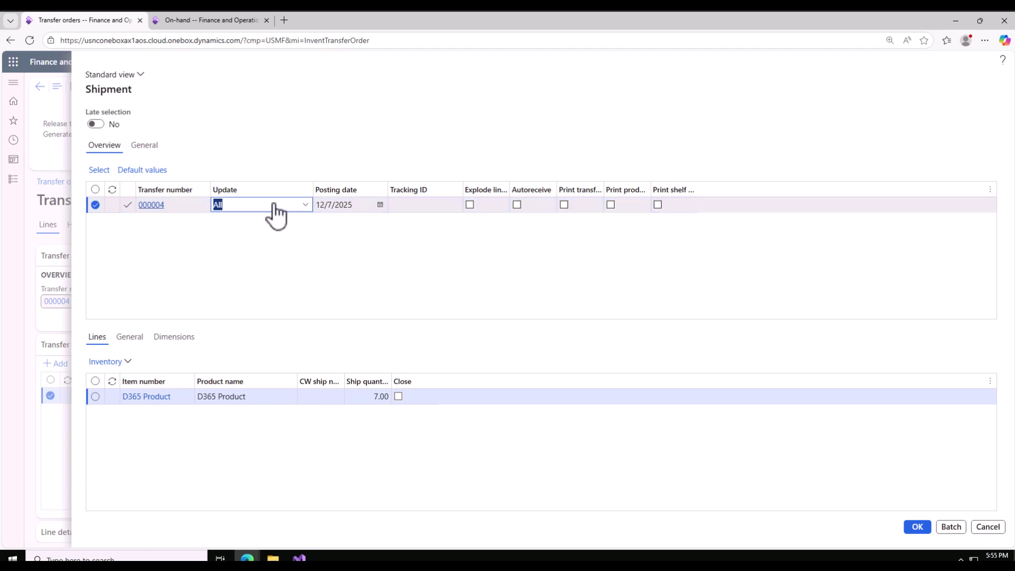
Step: Review the shipment's line quantity, inventory dimensions and general settings, and post the shipment
click(369, 394)
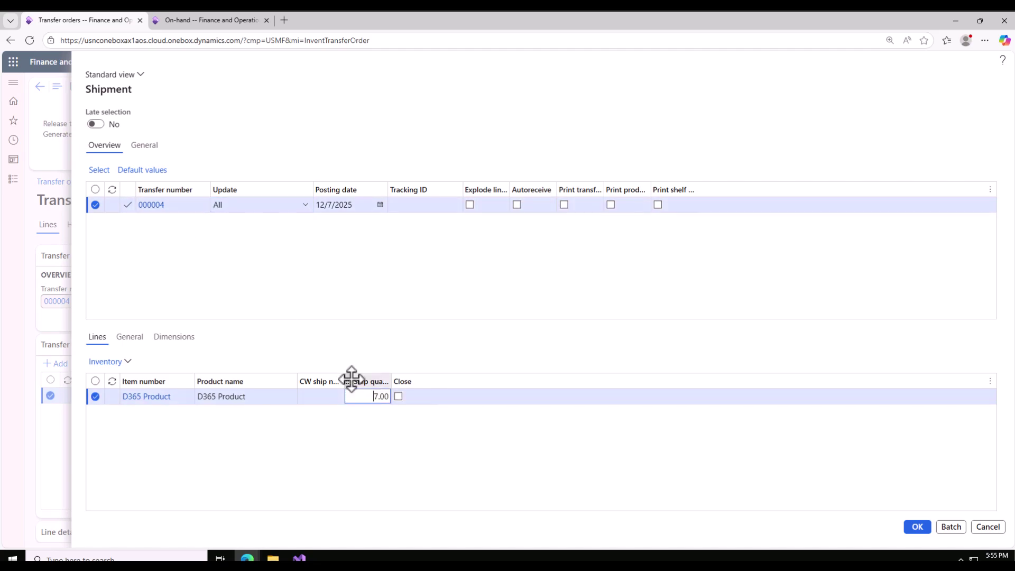
click(133, 338)
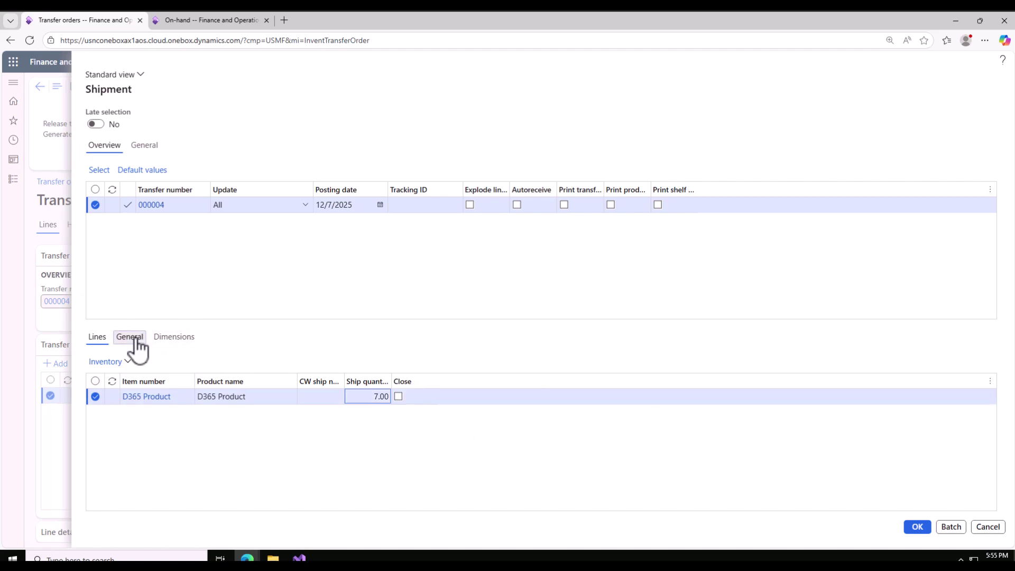
click(171, 341)
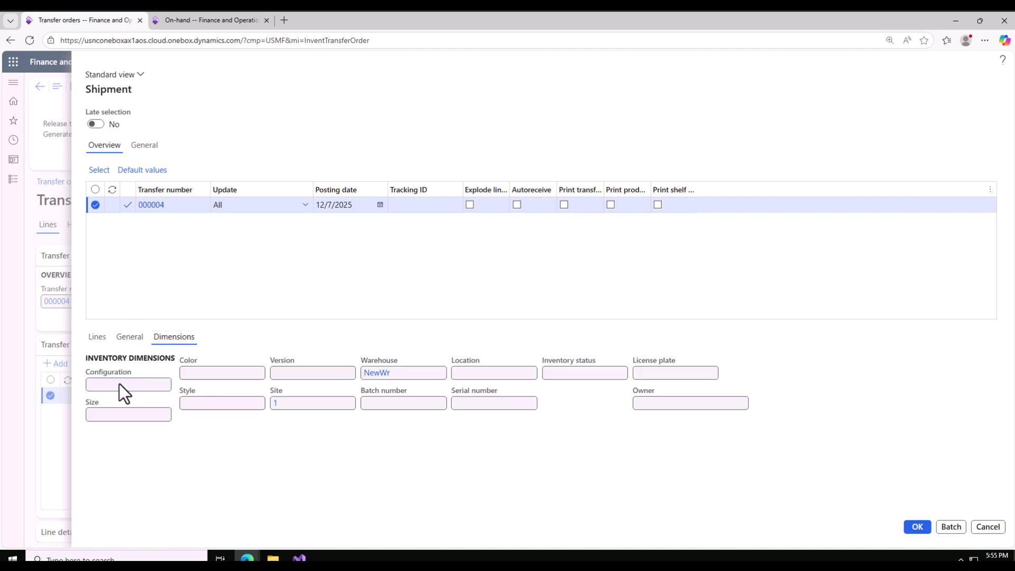
click(97, 338)
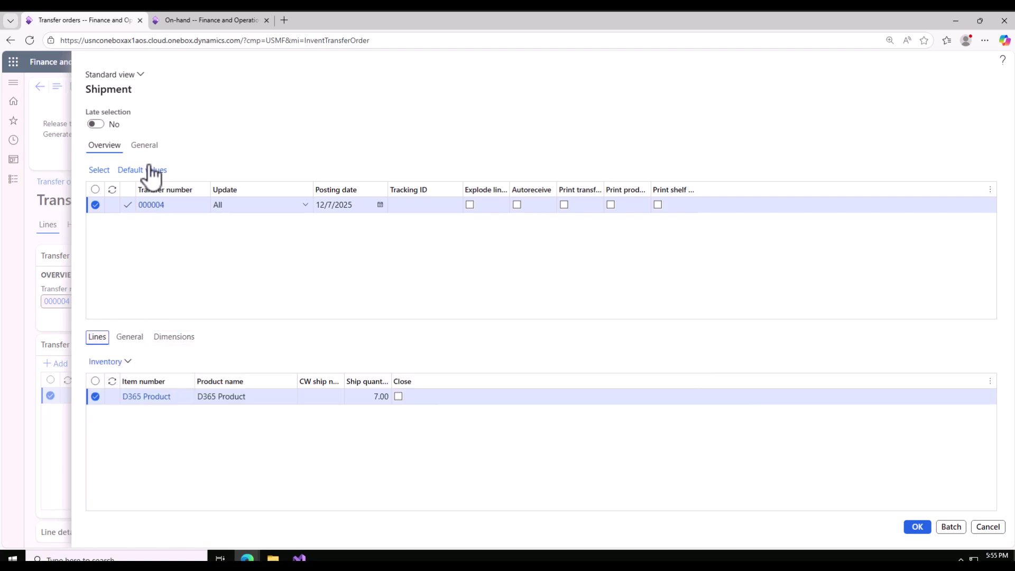
click(145, 146)
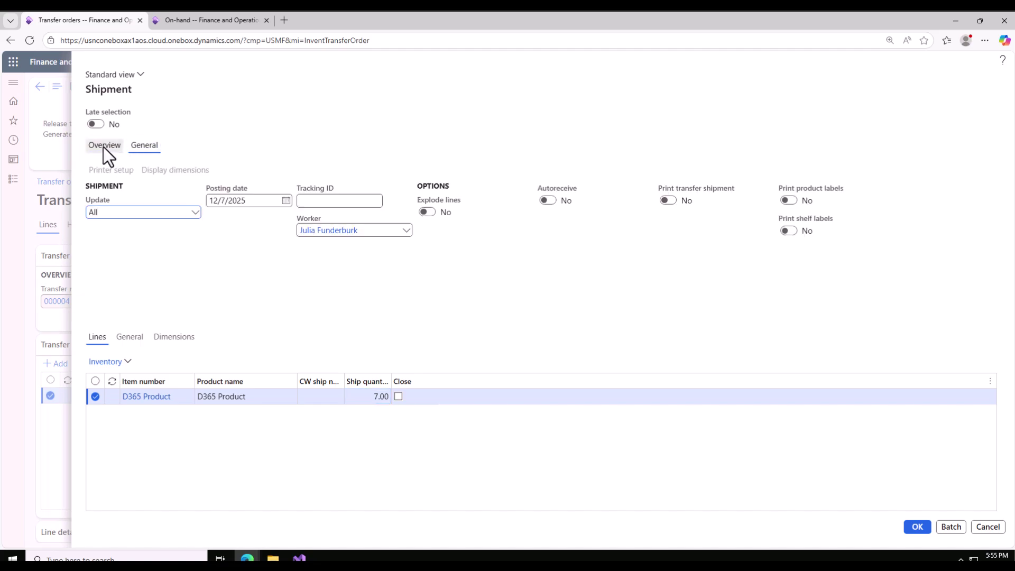
click(104, 147)
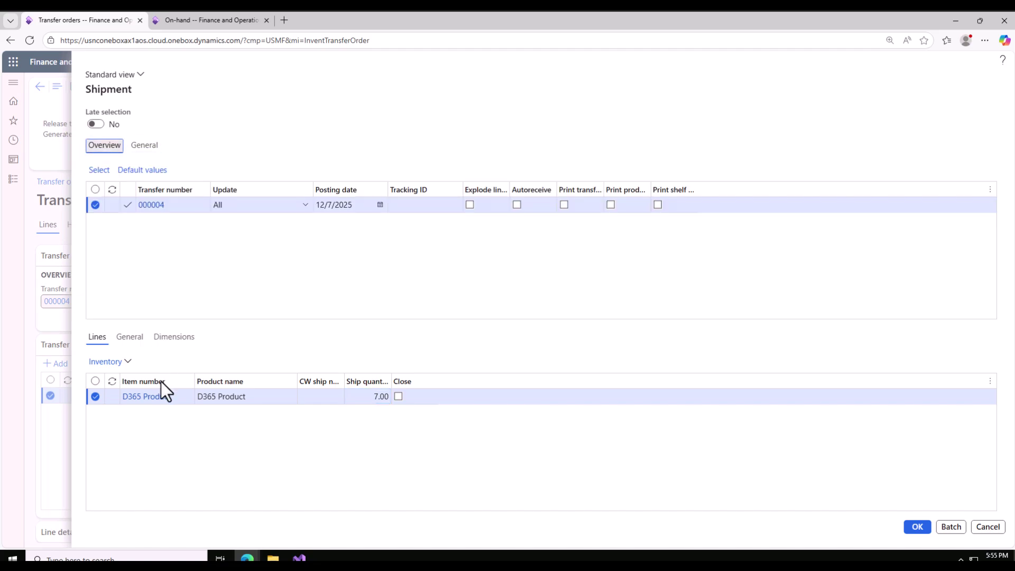
click(918, 528)
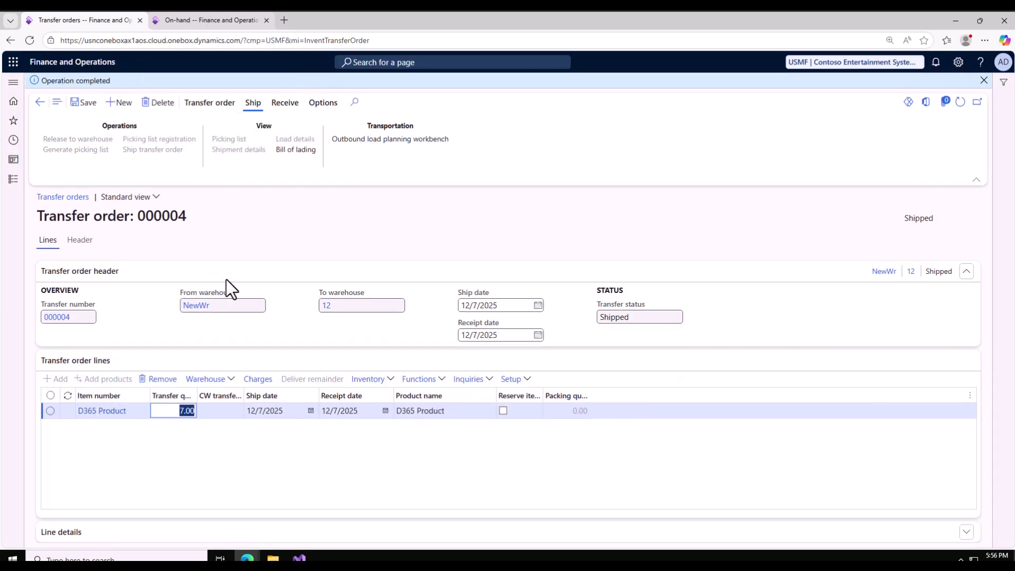
Step: Check the order's transfer status and refresh the D365 Product on-hand list
click(211, 20)
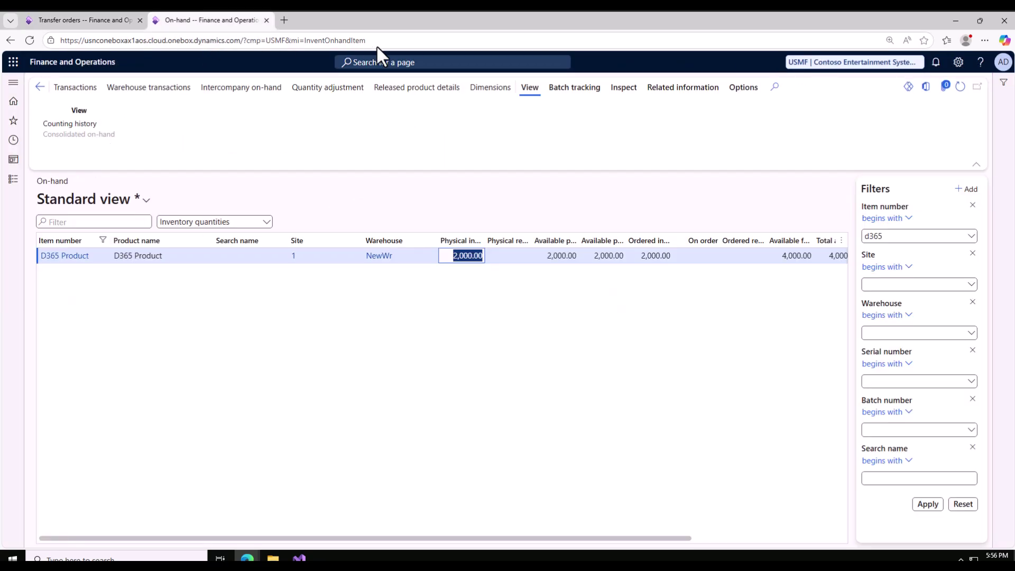
click(78, 20)
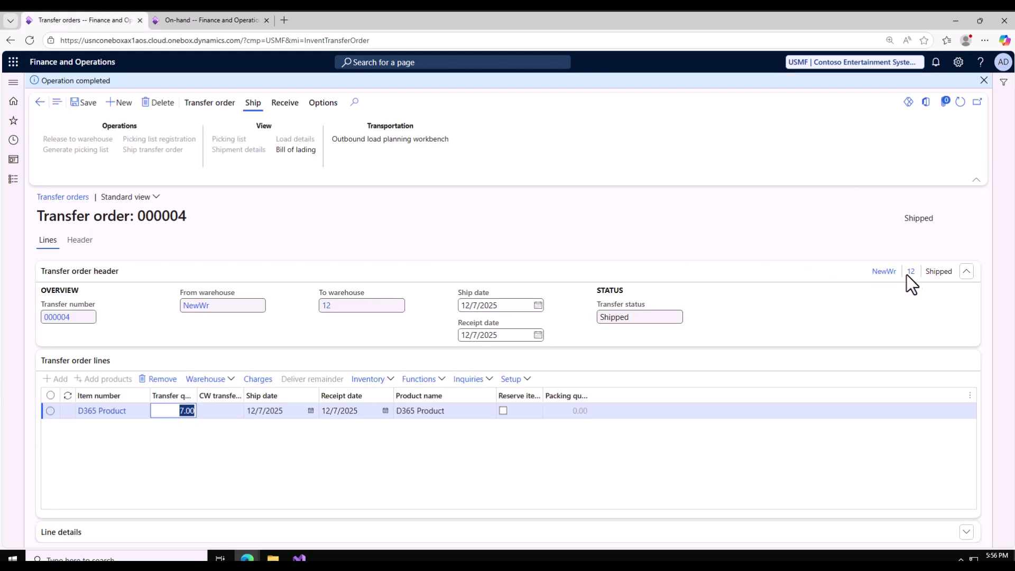
drag(936, 219, 902, 218)
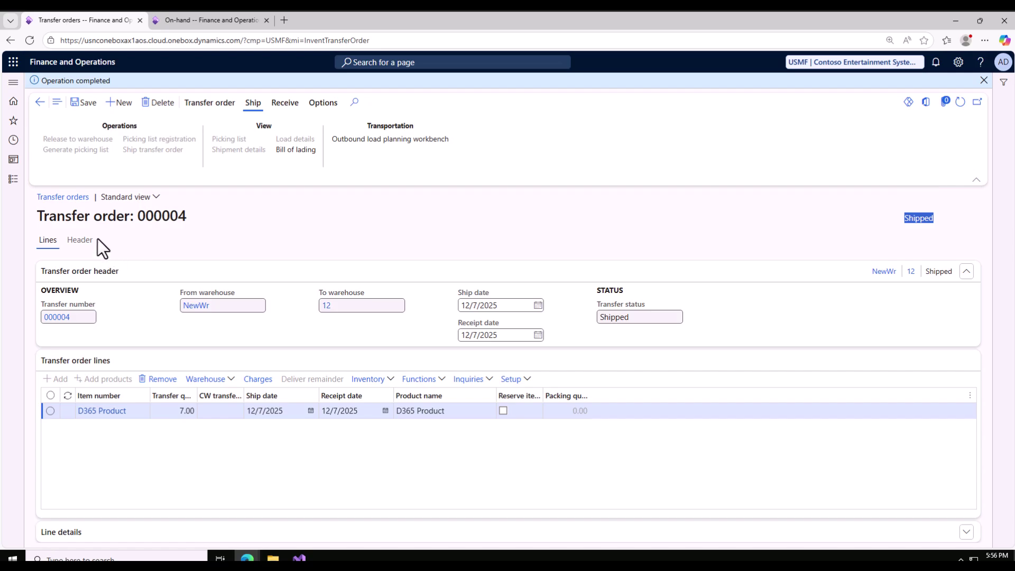
click(194, 21)
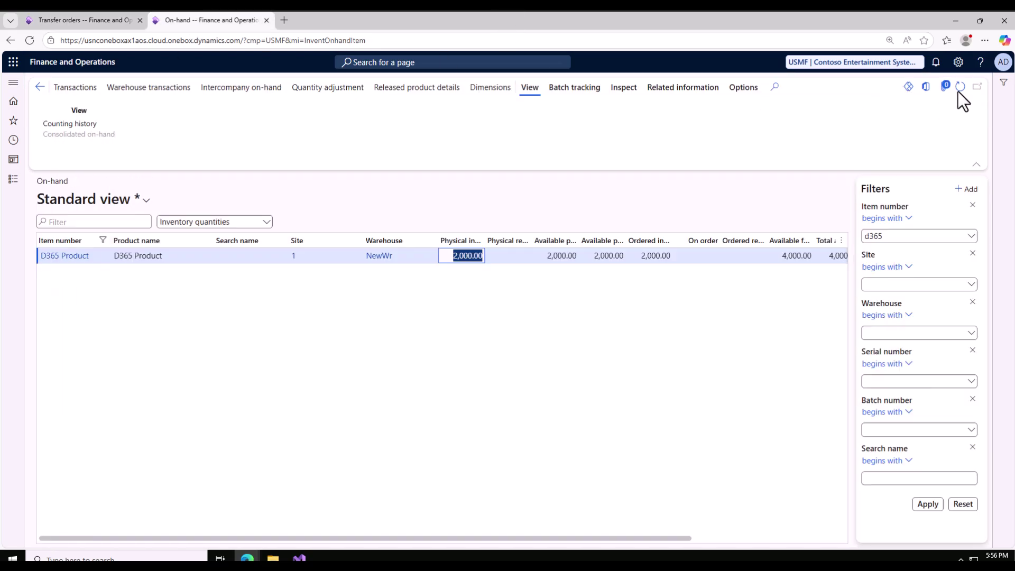
click(960, 88)
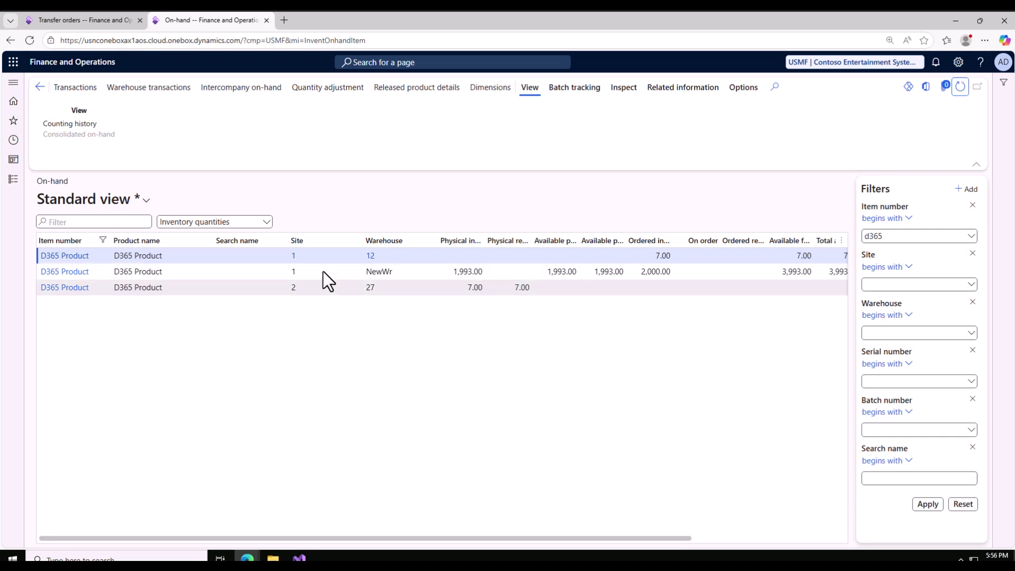
Step: Compare the on-hand quantity in warehouse NewWr and the transit warehouse with the route in the Notepad note
click(453, 273)
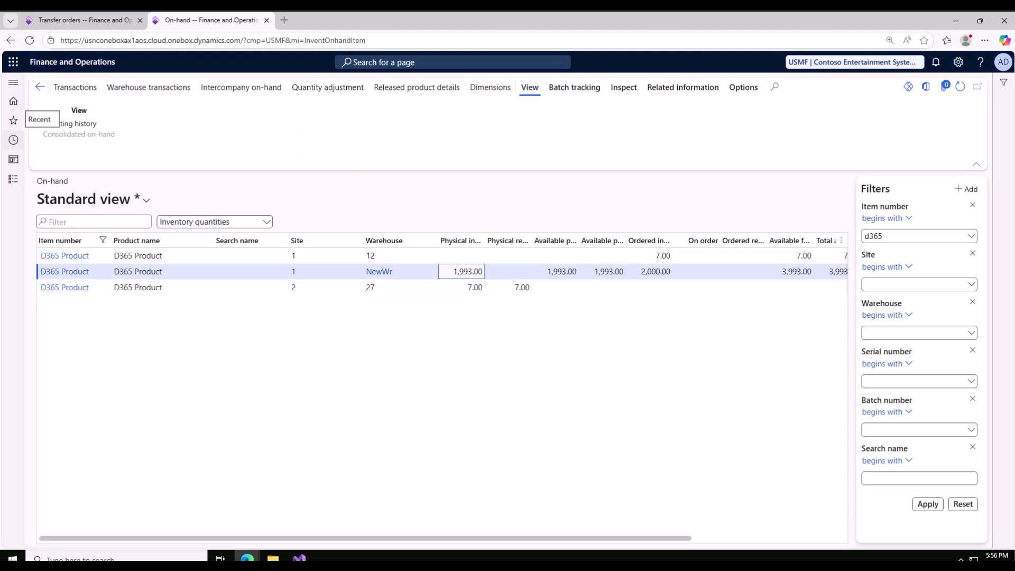
key(alt+Tab)
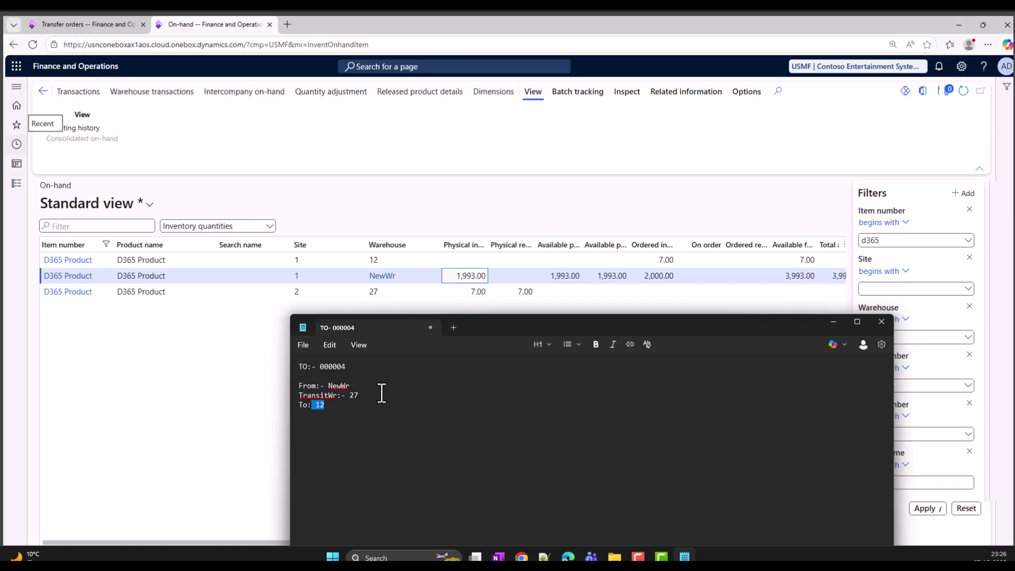
click(362, 395)
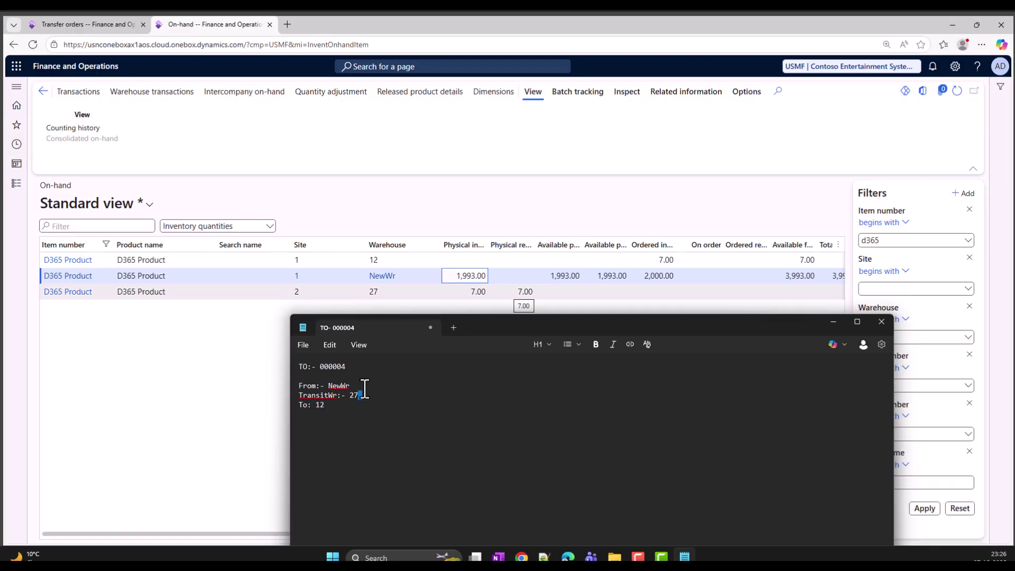
drag(363, 394, 319, 396)
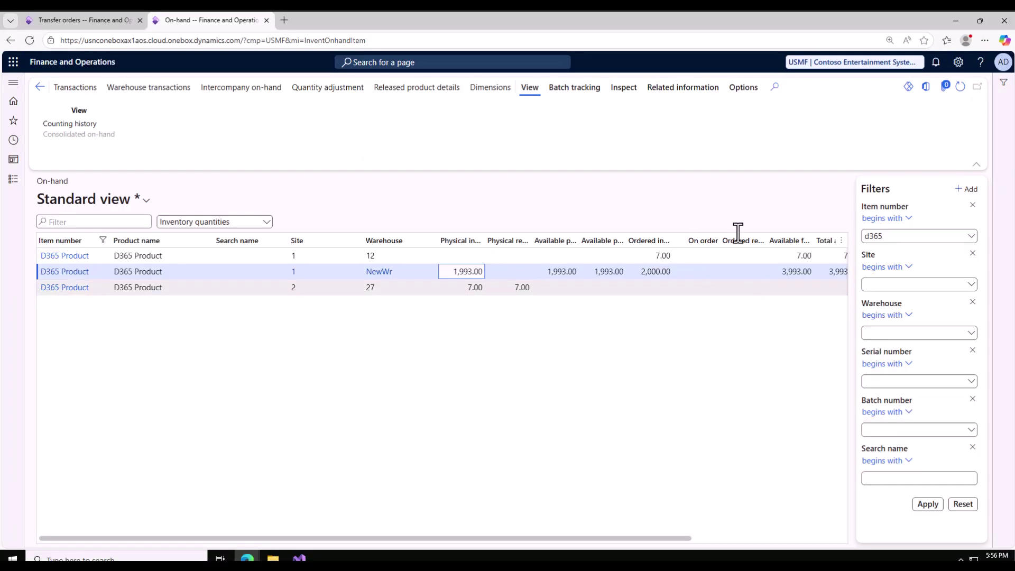
Step: Collapse the action pane and hide the filters to widen the on-hand list
click(708, 539)
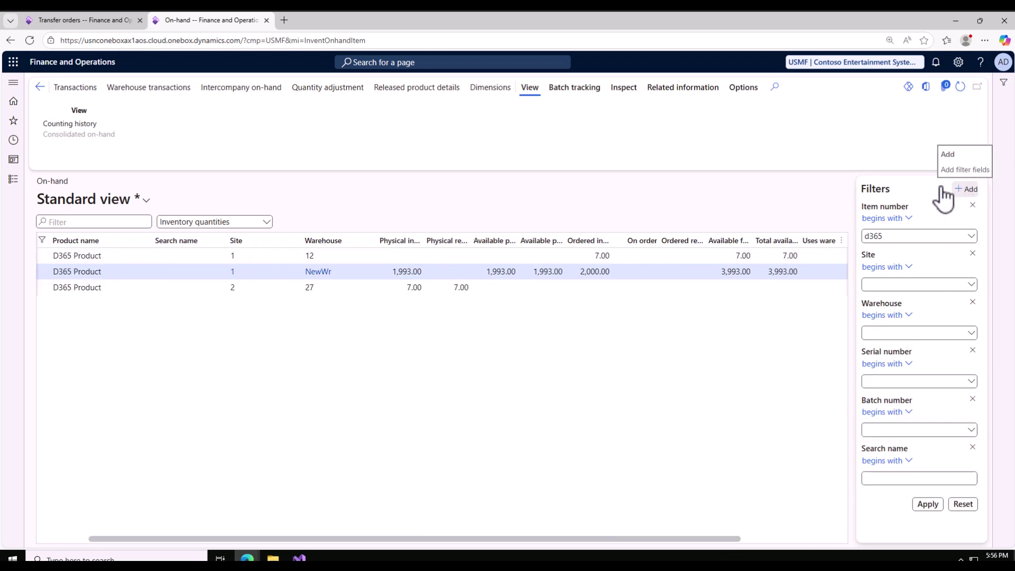
click(977, 166)
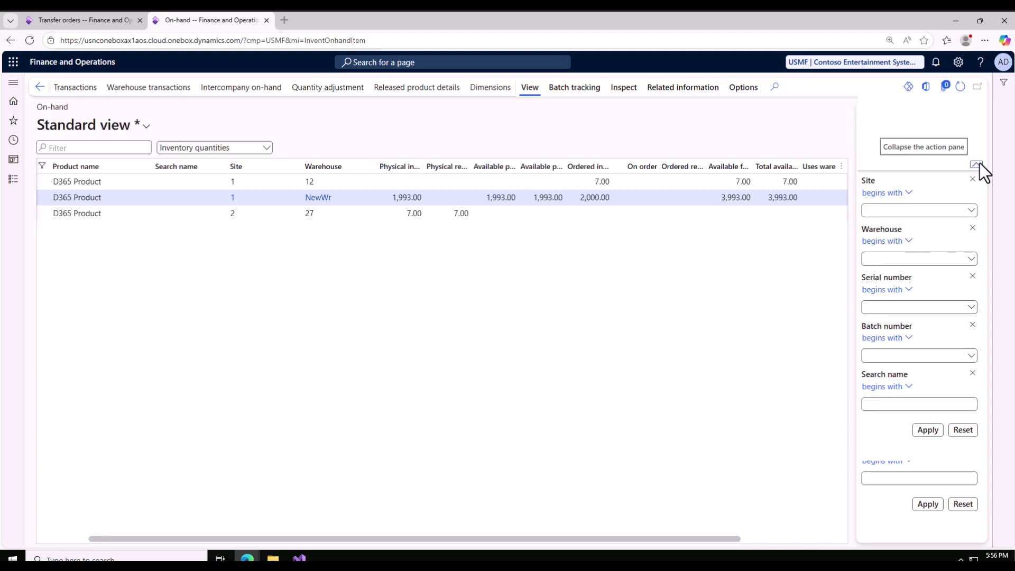
click(1004, 84)
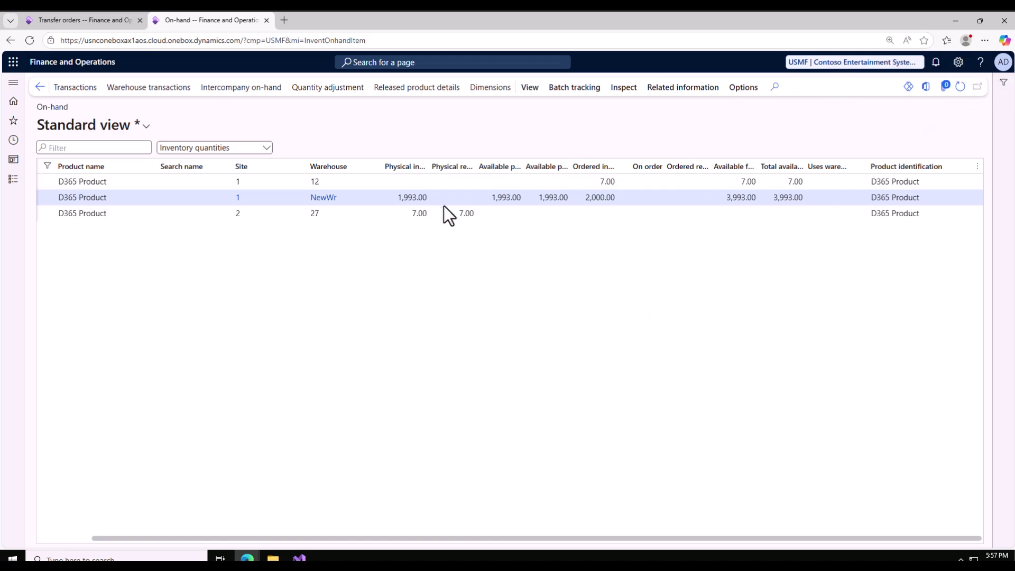
Step: View the warehouse transactions for the NewWr row, return to the on-hand list and check its dimension display settings
click(159, 91)
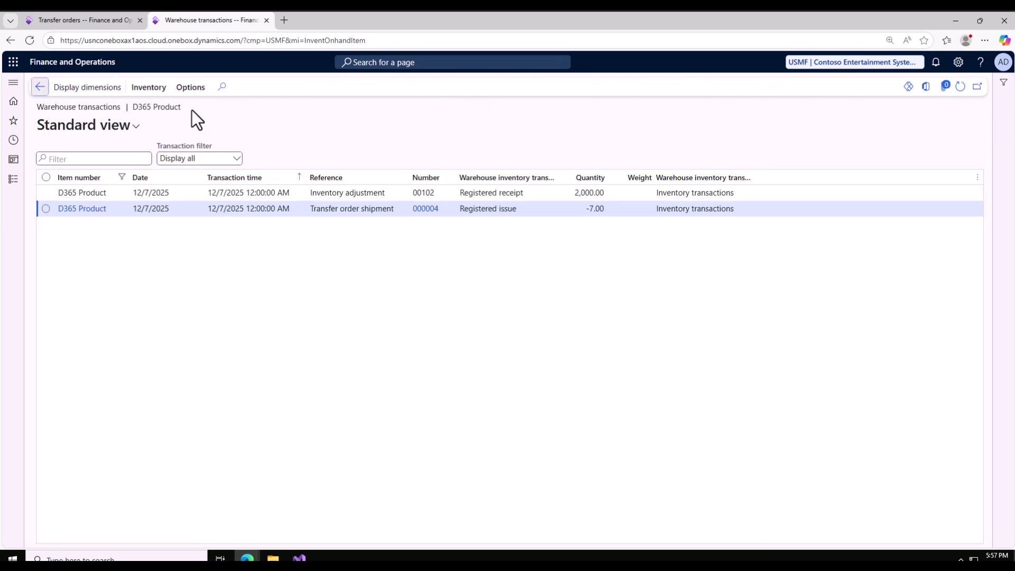
key(Escape)
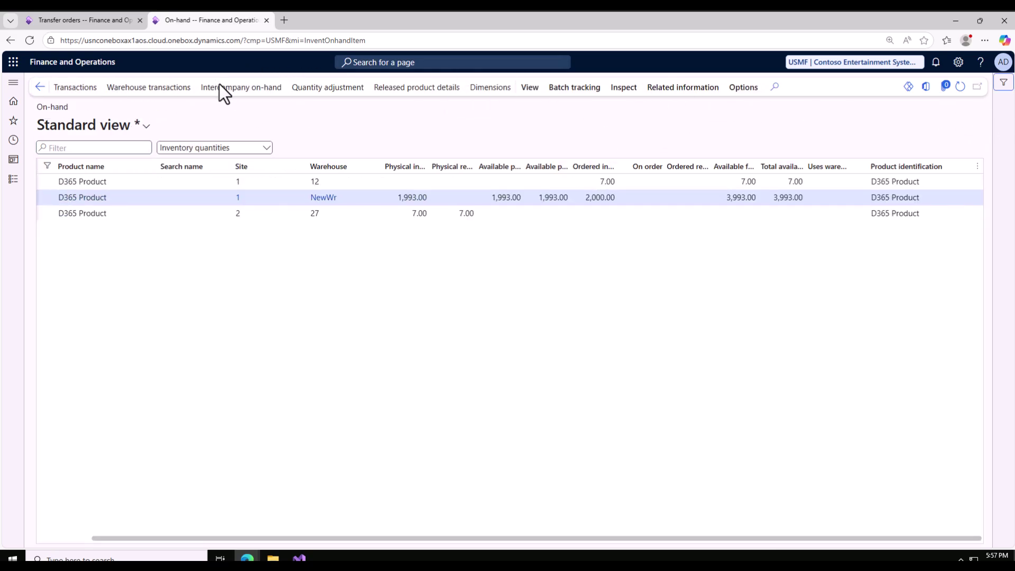
click(495, 91)
click(980, 525)
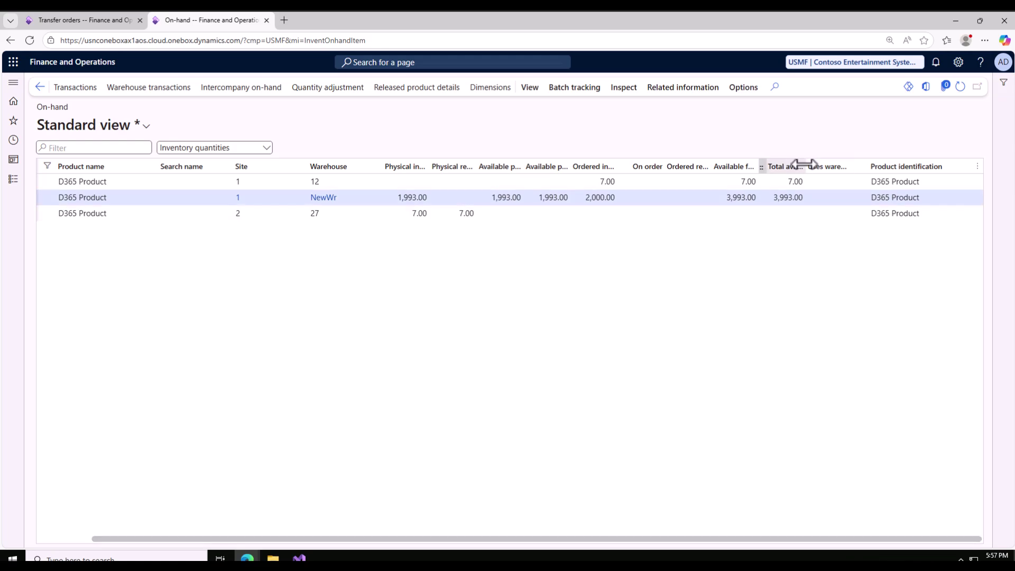
Step: Widen the Total available column and check the physical inventory of D365 Product in warehouses NewWr and 27
drag(798, 165, 835, 169)
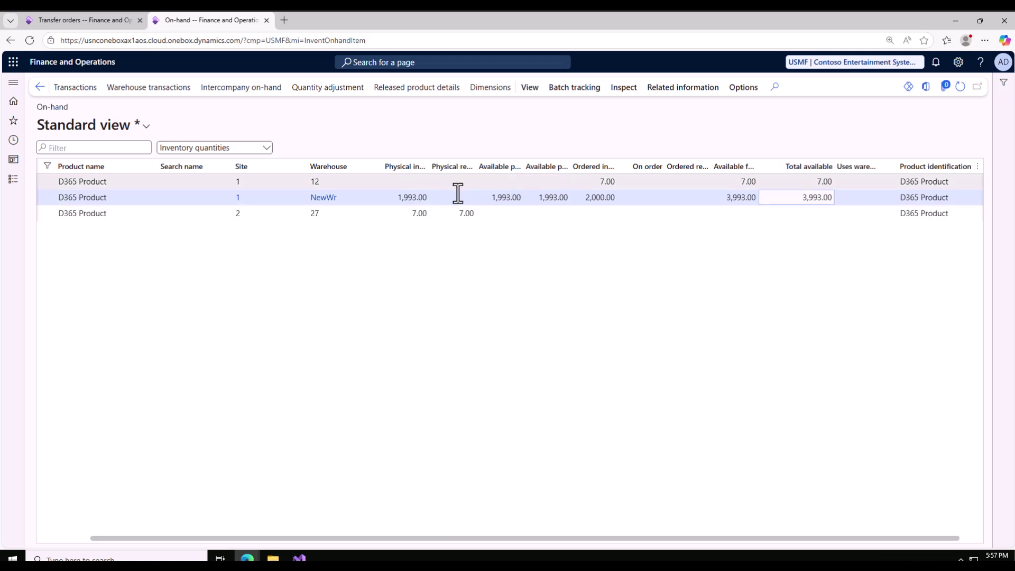
click(396, 197)
drag(396, 197, 419, 217)
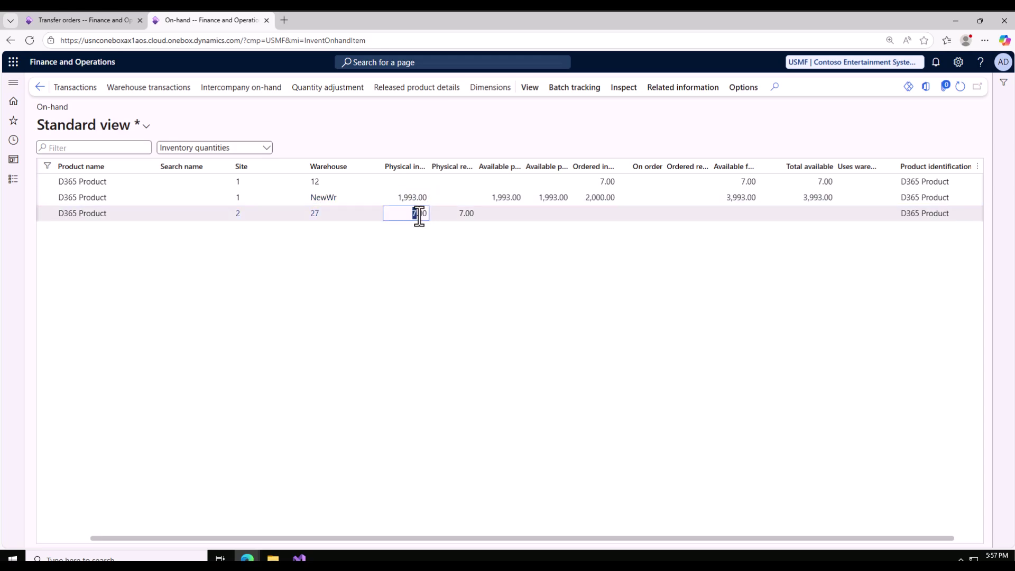
Step: Check the transfer order's header and receive the order with the update option set to All
click(91, 20)
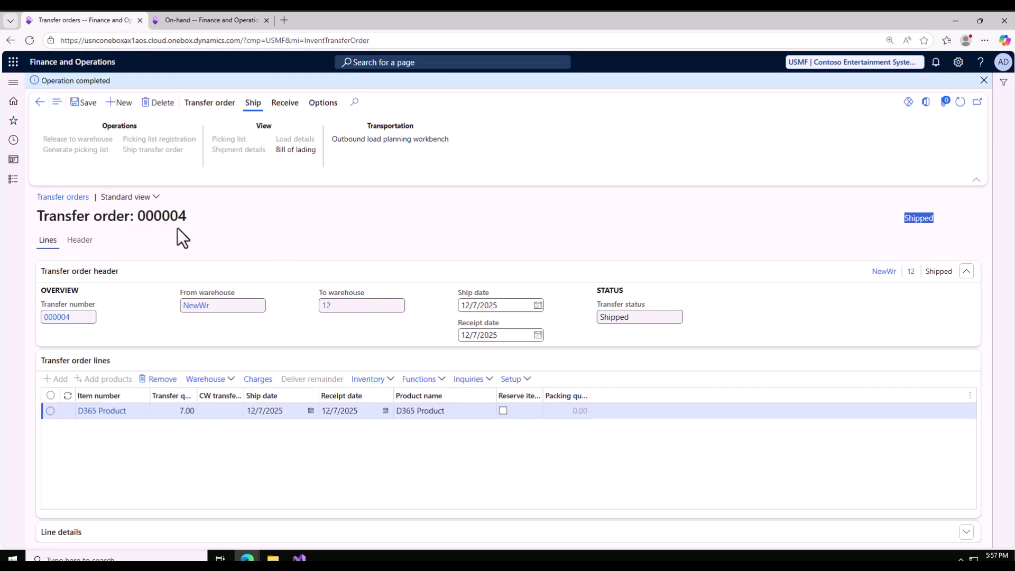
click(78, 240)
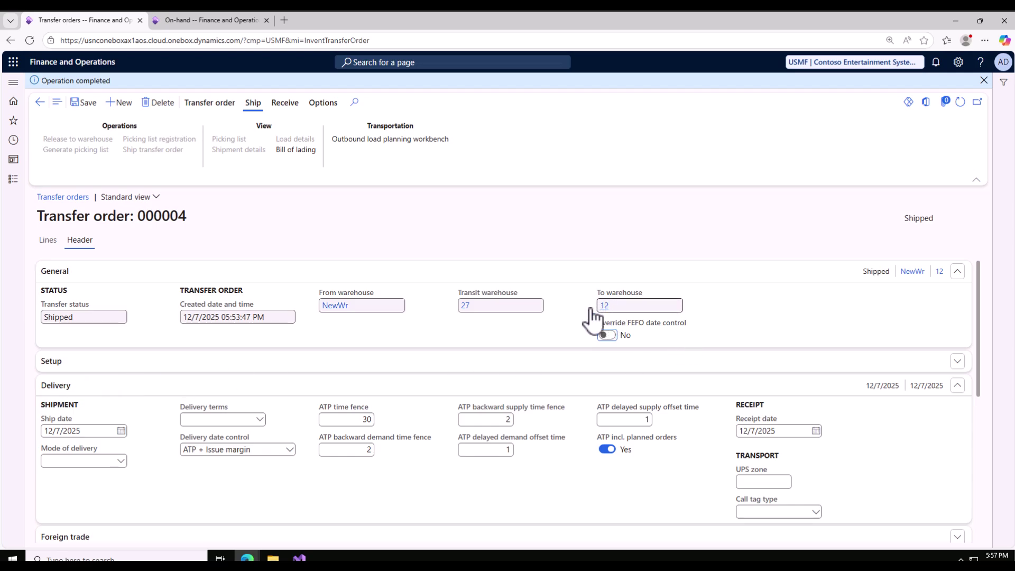
click(285, 110)
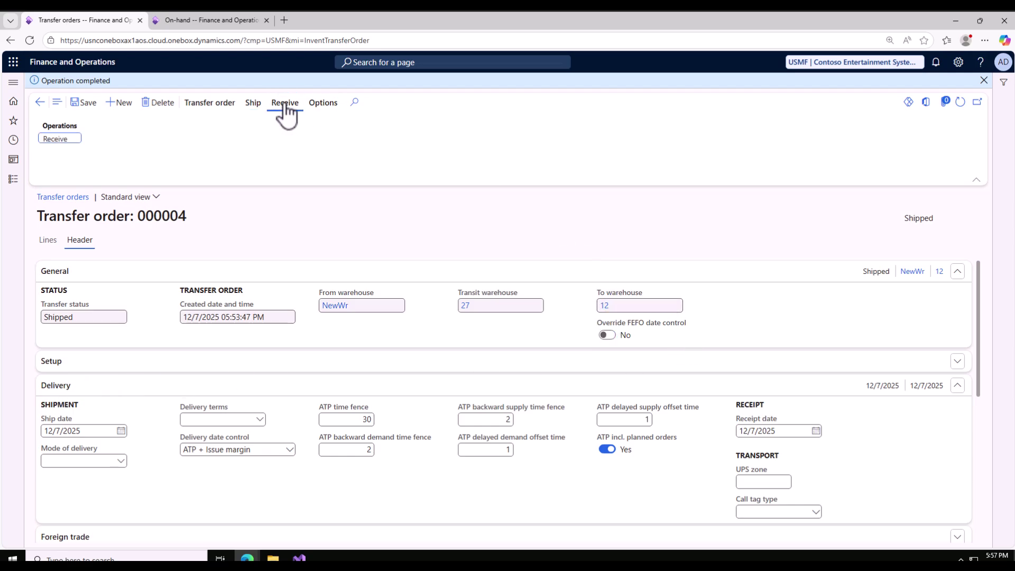
click(56, 139)
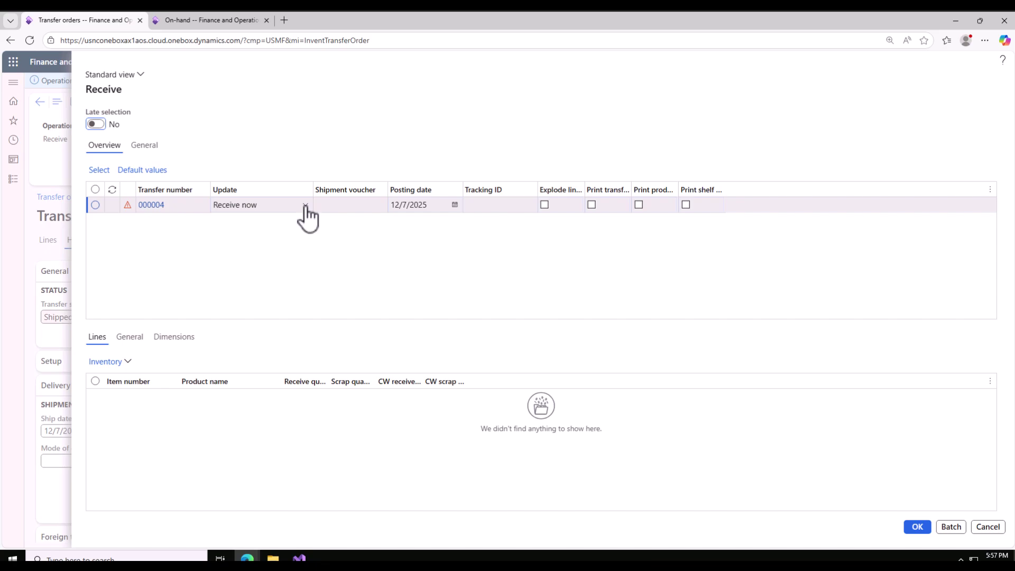
click(306, 207)
click(244, 249)
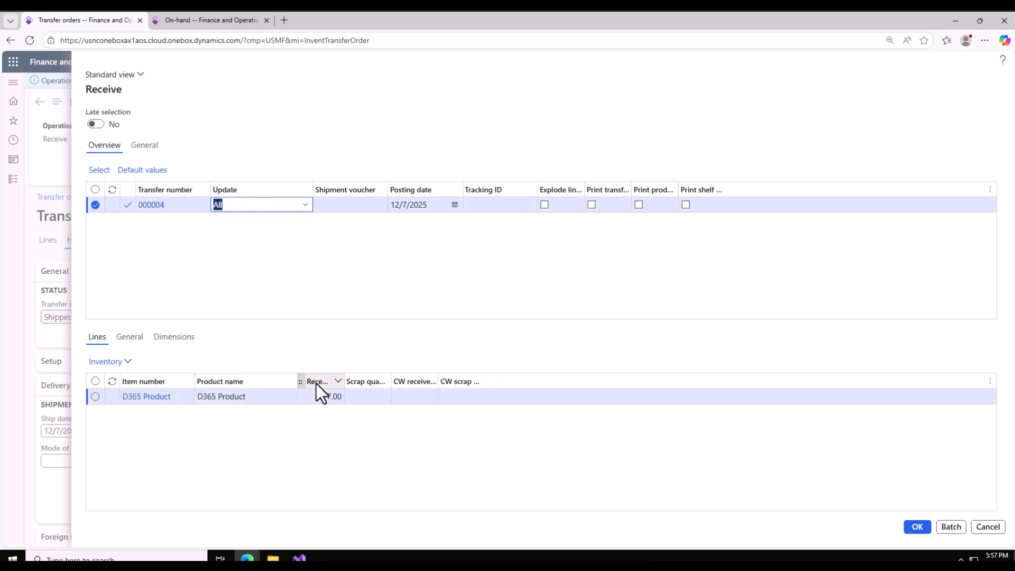
click(917, 528)
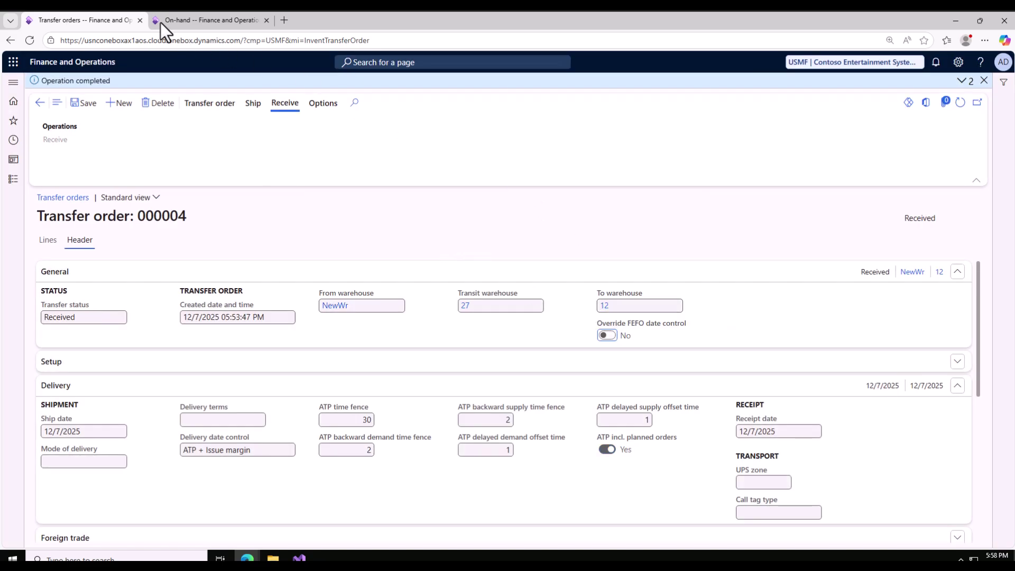
Step: Refresh the D365 Product on-hand list and check the physical inventory in warehouses 12 and NewWr
click(180, 19)
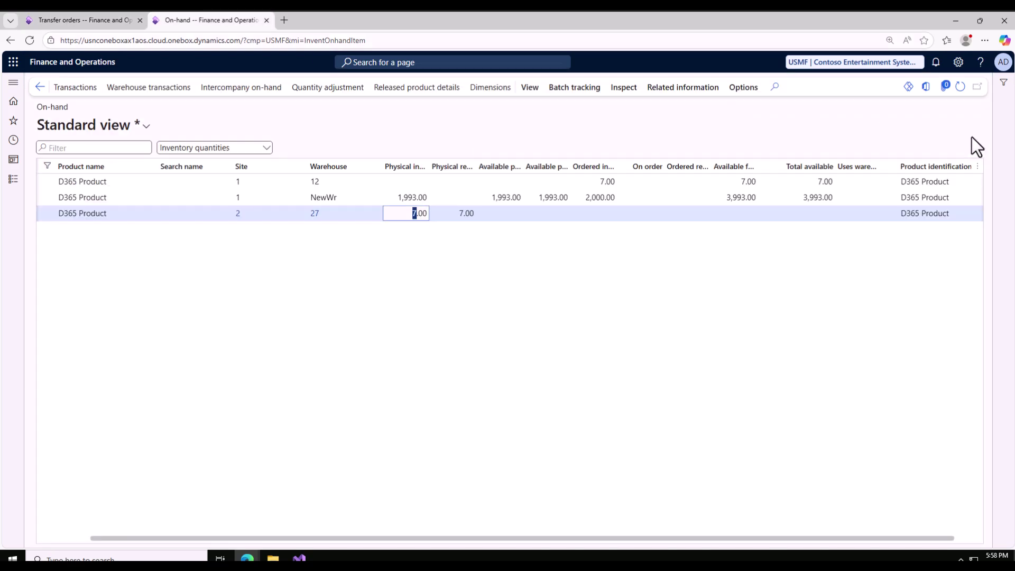
click(960, 86)
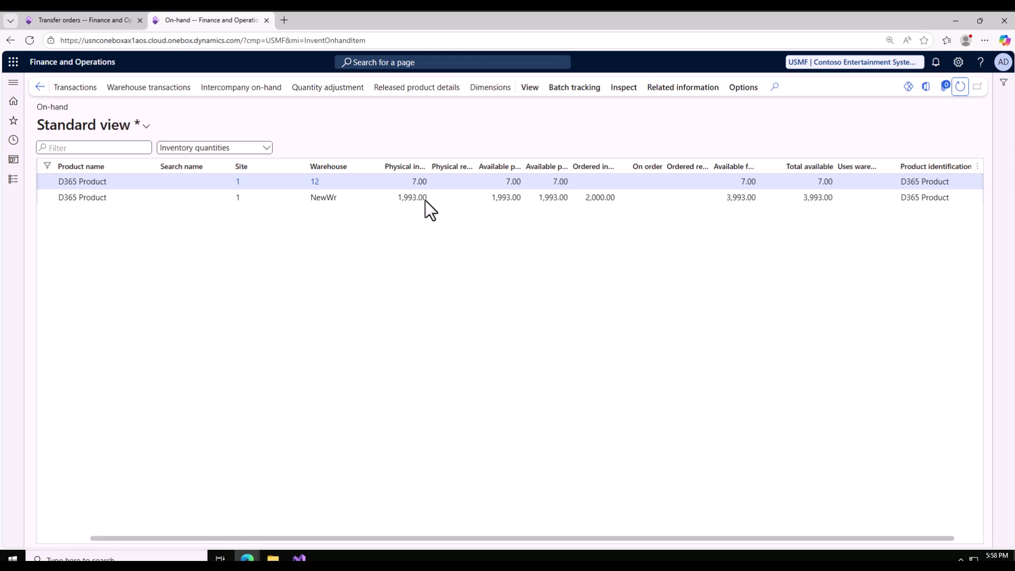
click(392, 182)
double_click(418, 179)
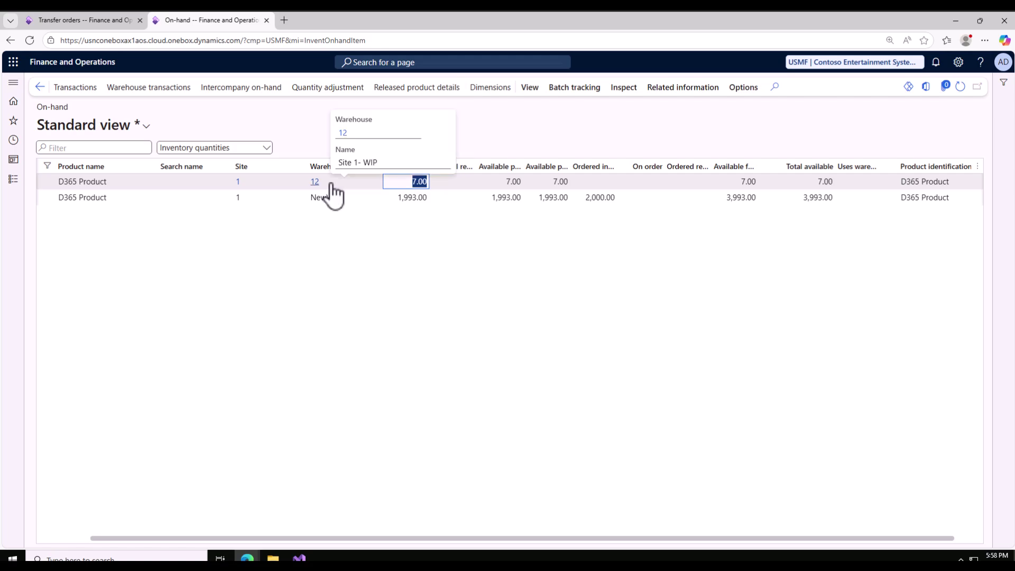
double_click(415, 199)
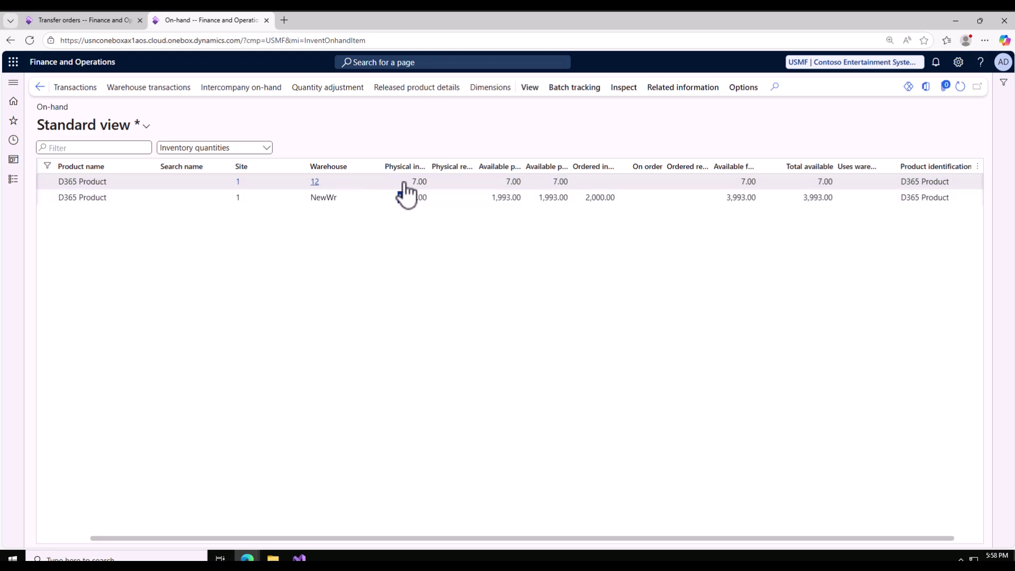
Step: Return to the received transfer order and open its transfer order history
click(78, 20)
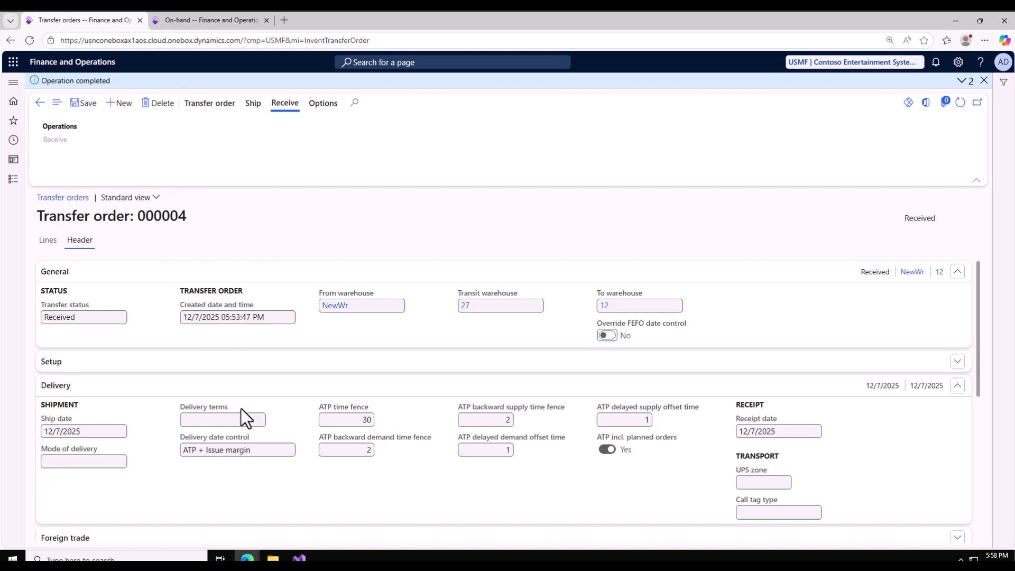
scroll(241, 422, down, 5)
scroll(174, 281, up, 5)
click(253, 104)
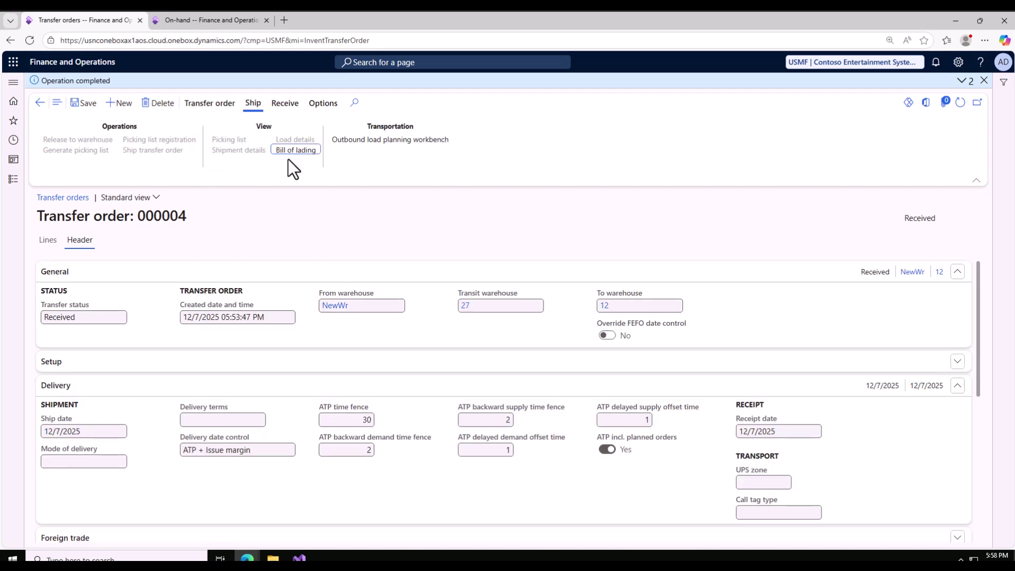
click(210, 103)
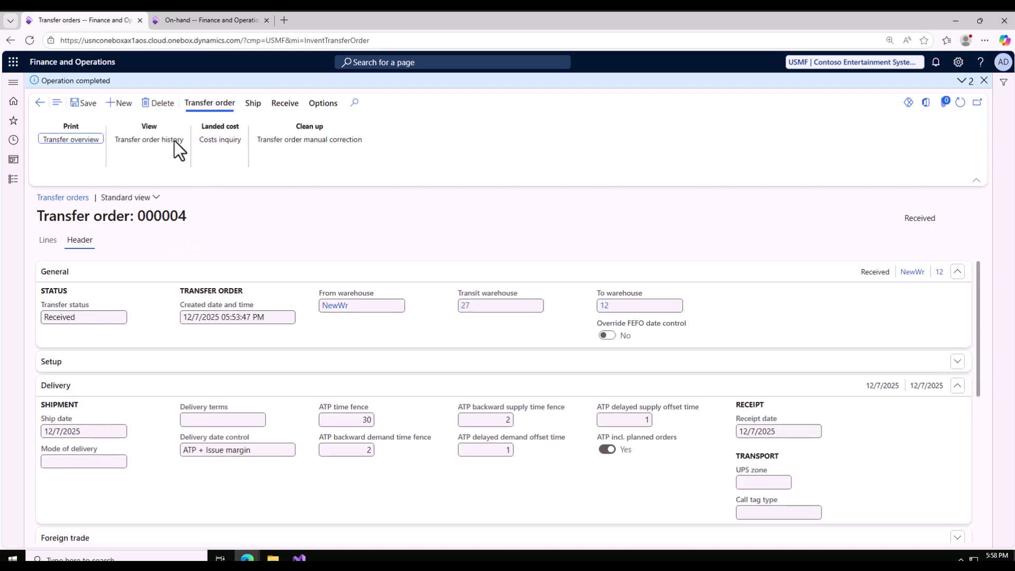
click(157, 141)
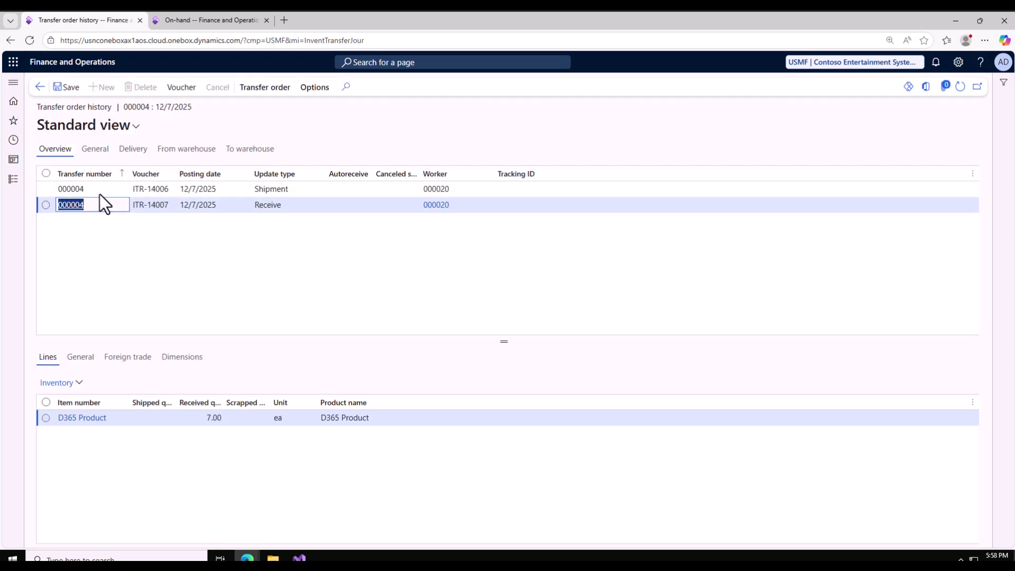
Step: Compare the line quantities and general details of the Shipment and Receive entries in the history
click(324, 191)
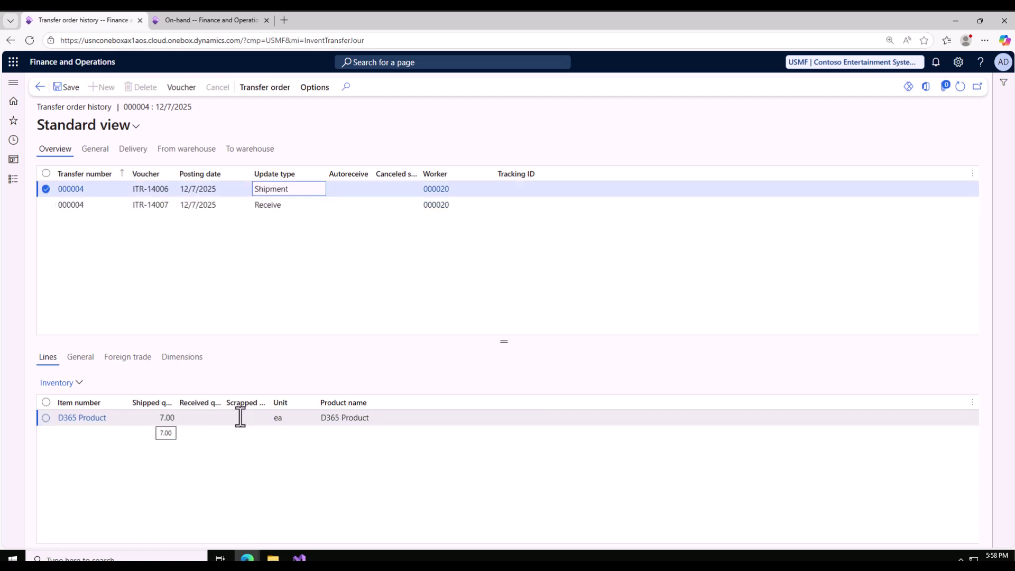
click(82, 359)
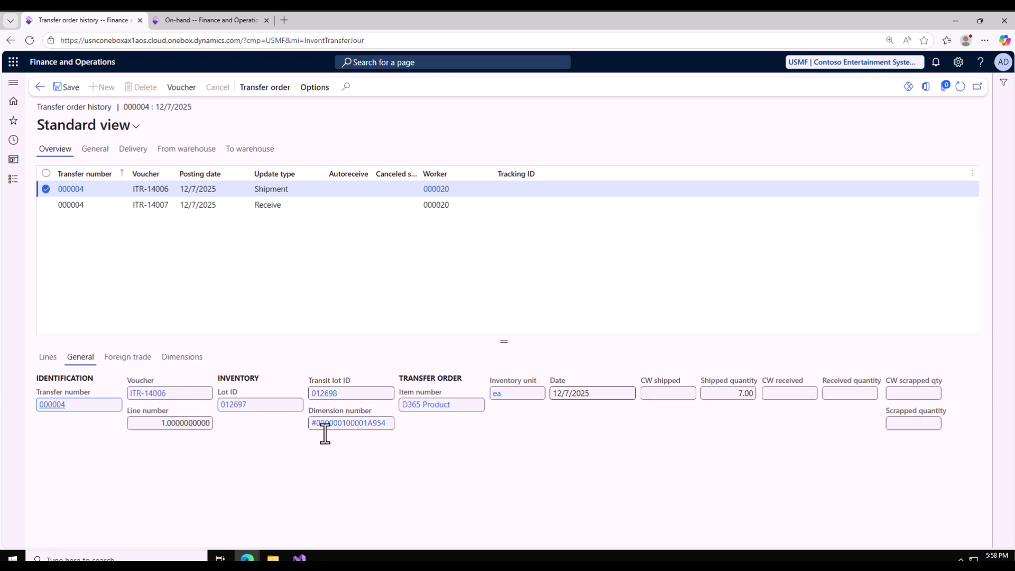
click(251, 206)
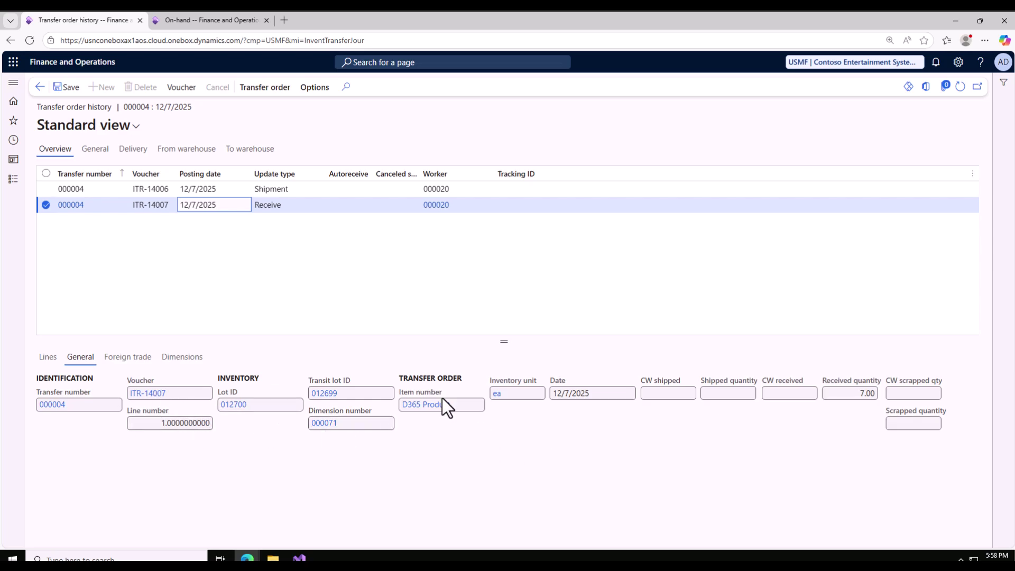
click(49, 358)
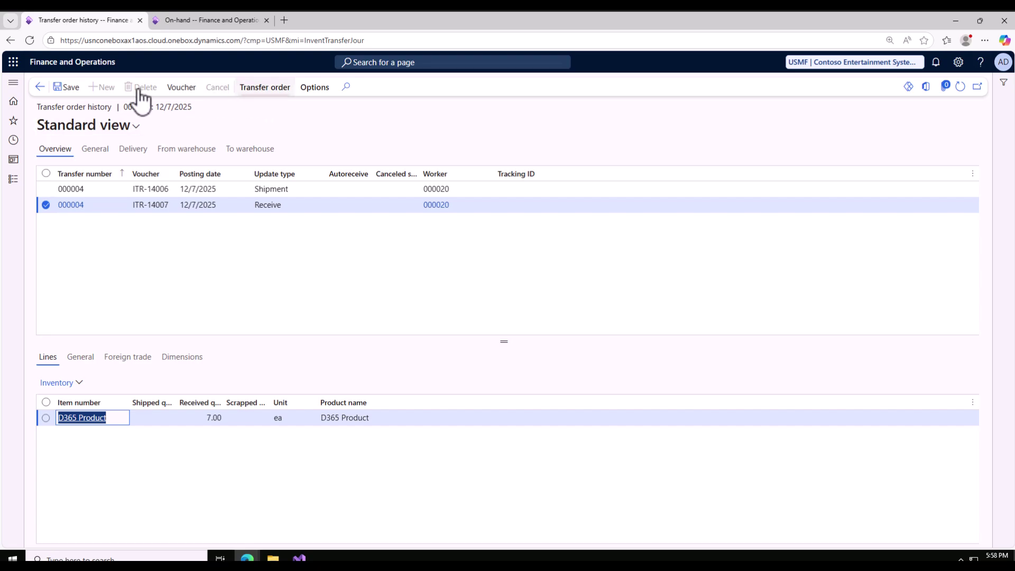
Step: Return to the transfer order and review the From warehouse and To warehouse address details in its header
click(41, 87)
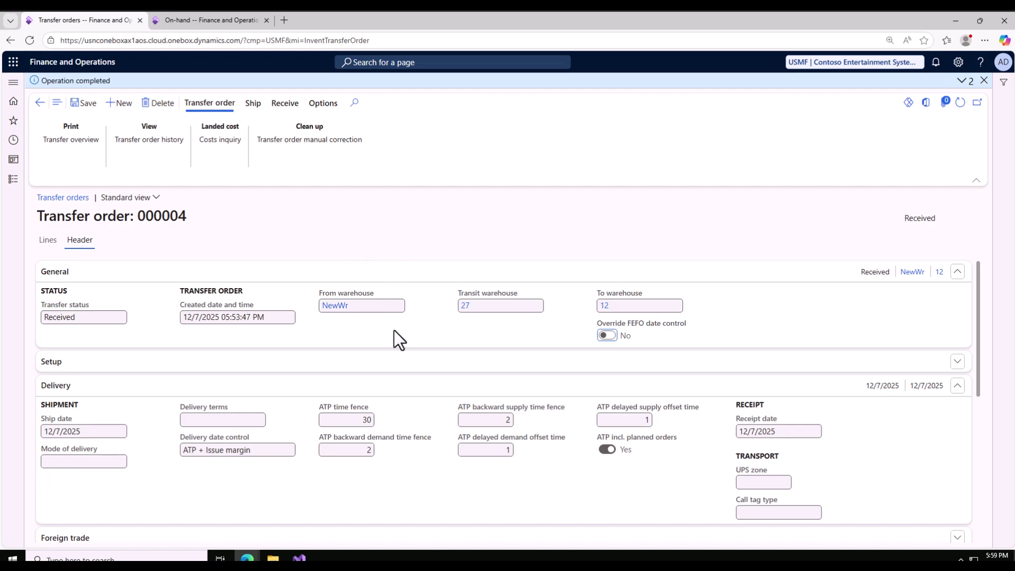
scroll(394, 339, down, 10)
mouse_move(394, 337)
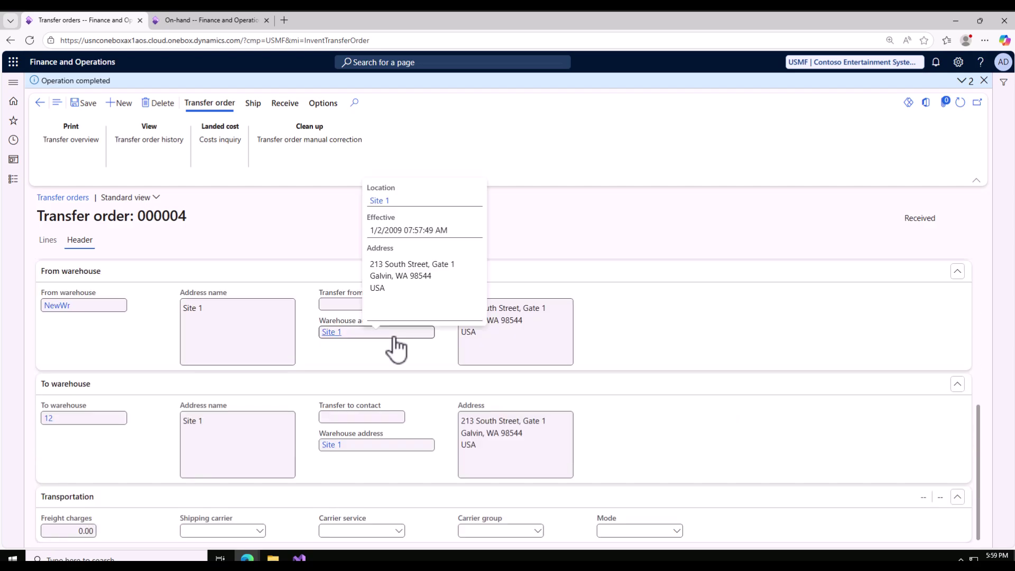